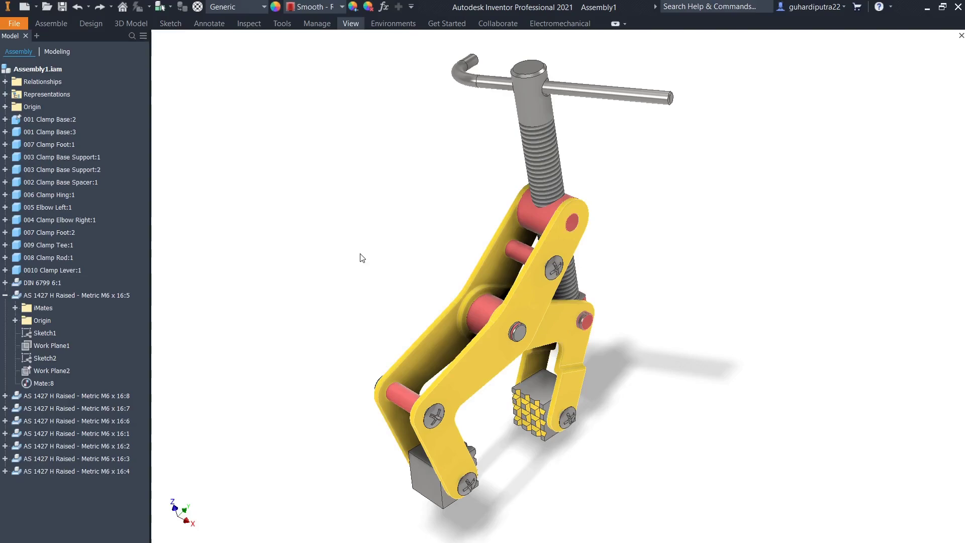
Orbit the clamp assembly and open the 003 Clamp Base Support part
mouse_move(360, 258)
shift+middle_down()
mouse_move(322, 292)
mouse_move(550, 299)
mouse_move(649, 326)
shift+middle_up()
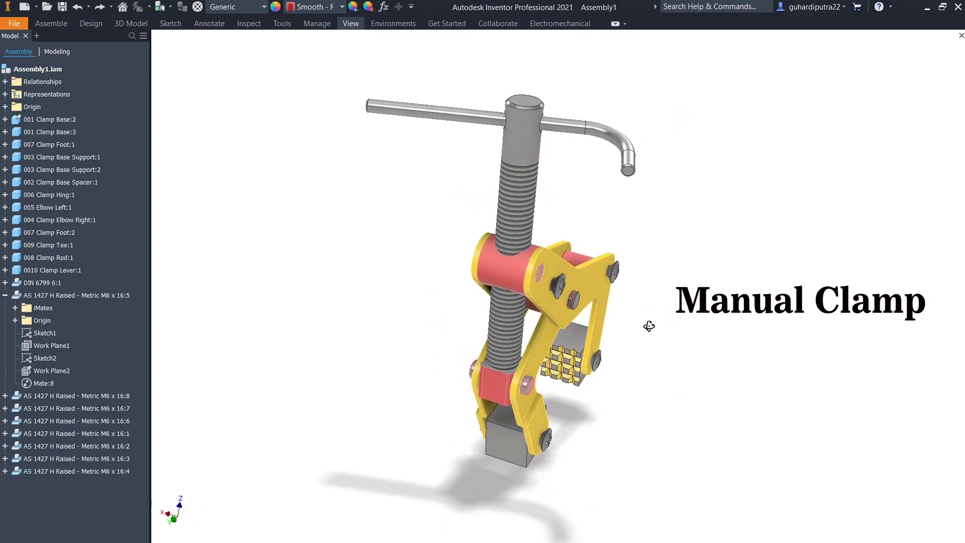
shift+middle_drag(649, 326, 819, 333)
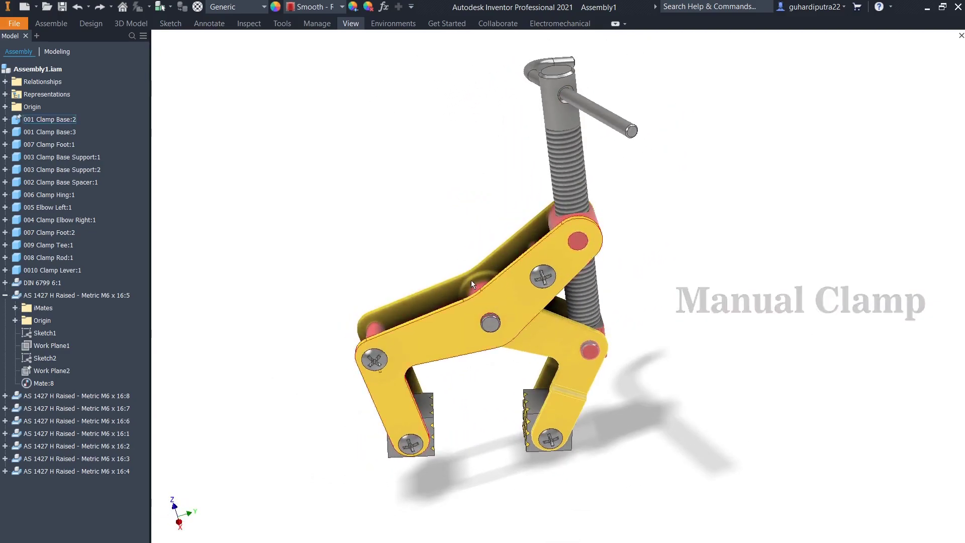
right_click(51, 157)
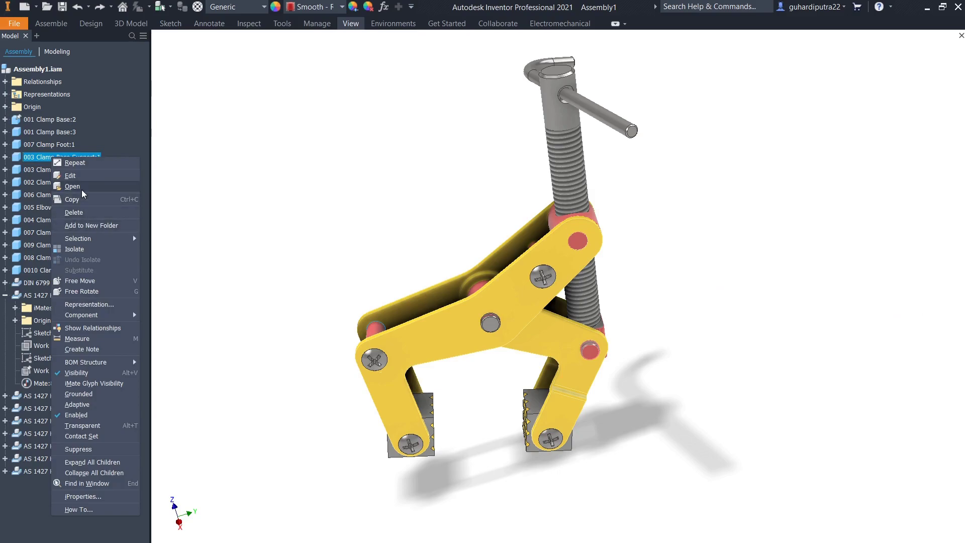
click(72, 186)
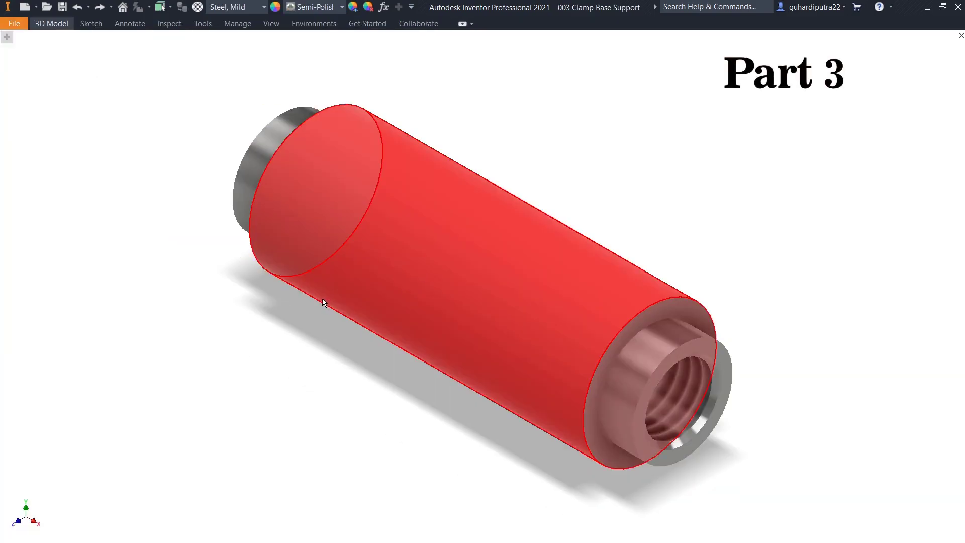
Orbit the part to view its threaded bore, then view it end-on and isometric
mouse_move(323, 302)
shift+middle_down()
mouse_move(224, 264)
mouse_move(192, 286)
mouse_move(103, 240)
mouse_move(1, 161)
mouse_move(1, 189)
mouse_move(242, 170)
shift+middle_up()
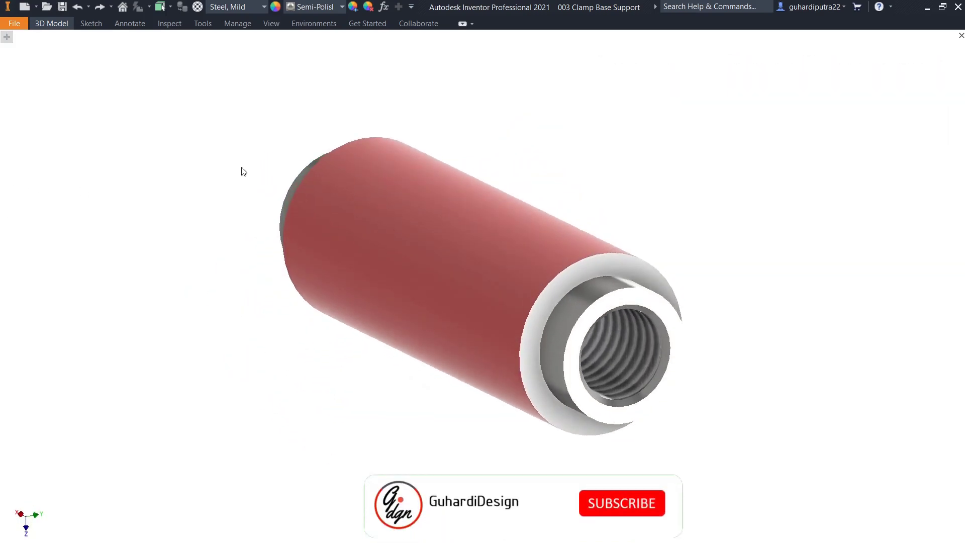
click(944, 65)
click(945, 64)
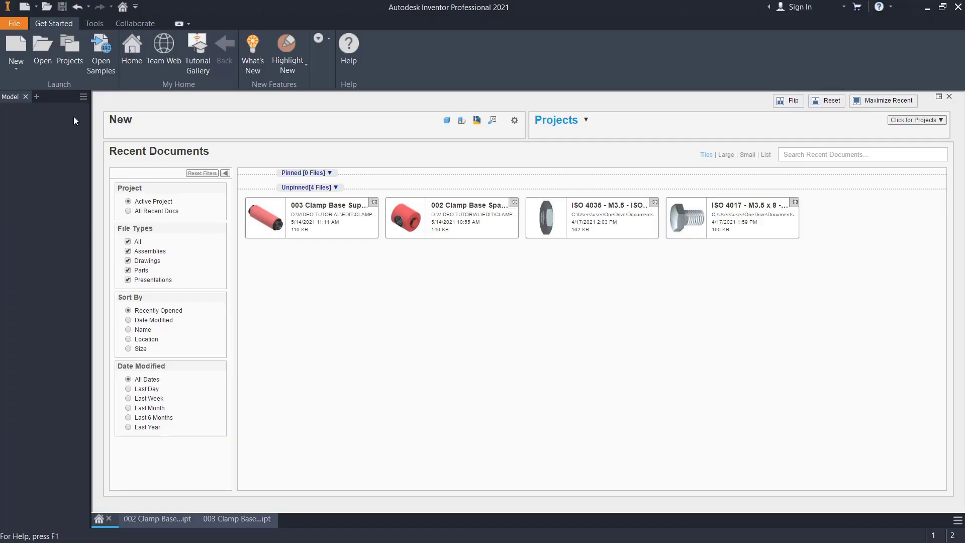
Create a new Standard (mm) part and begin Sketch1 on the YZ origin plane
click(25, 47)
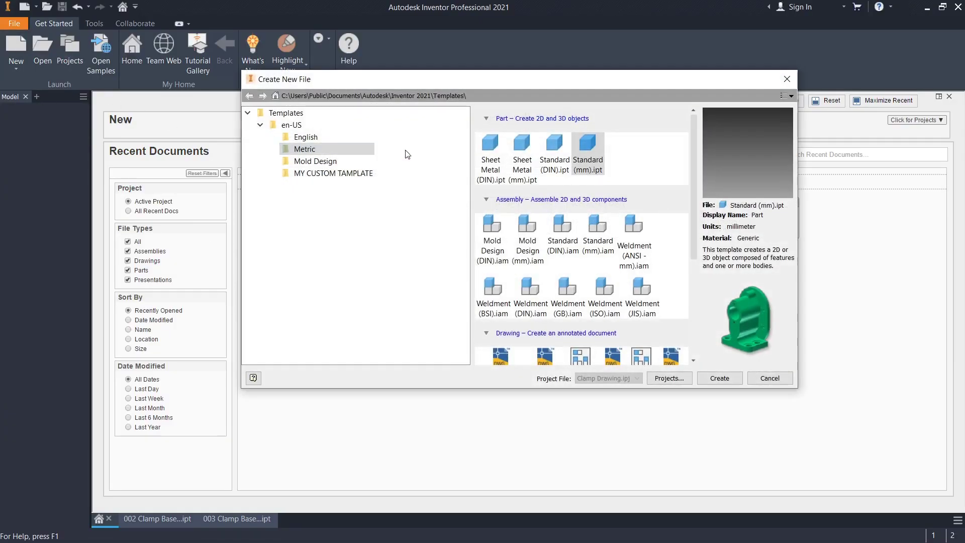
click(720, 378)
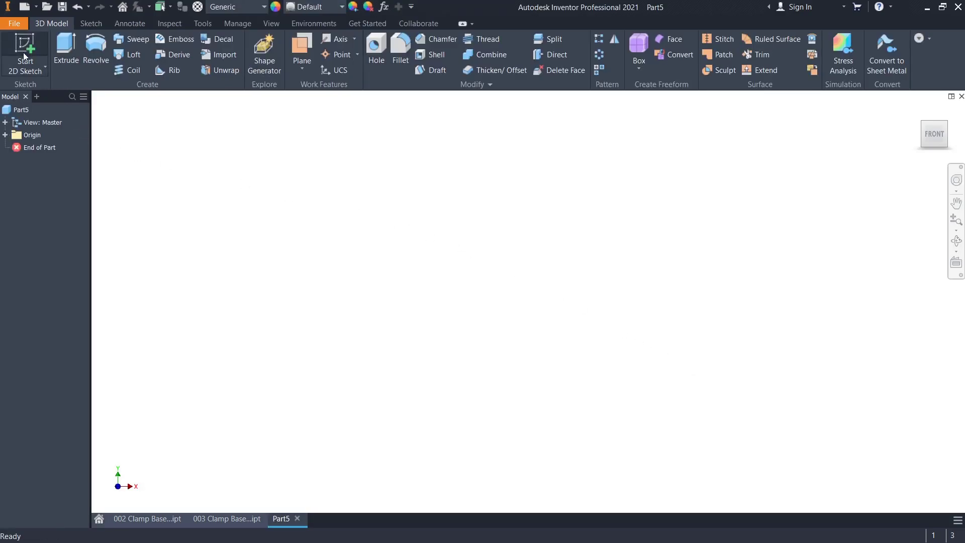
click(23, 49)
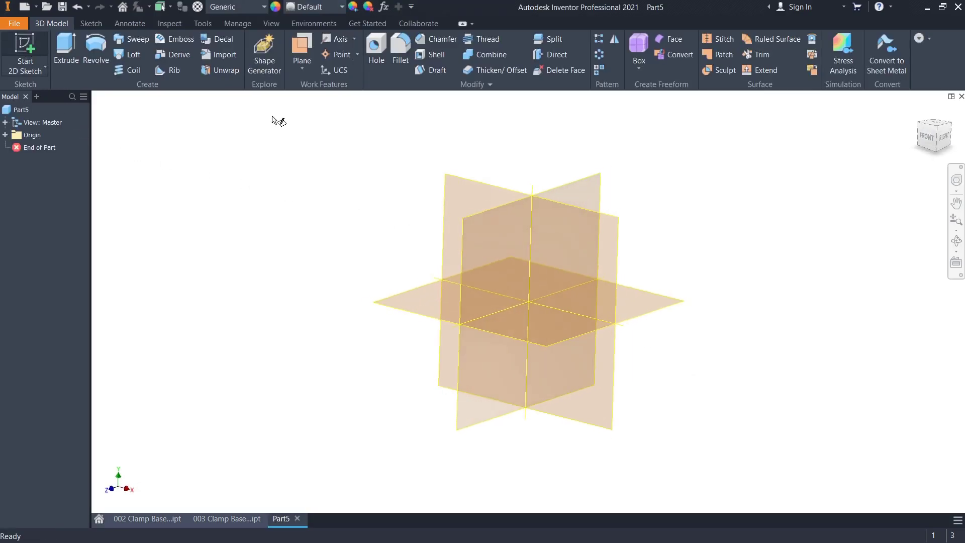
click(459, 218)
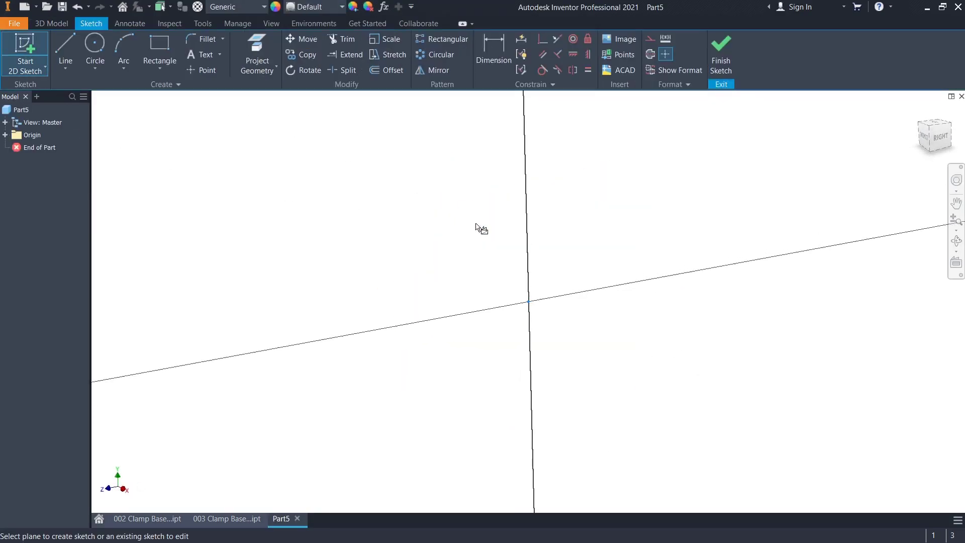
Draw lines from the origin: 3 mm up, 2 mm across, 1 mm up, then 20 mm across
click(61, 49)
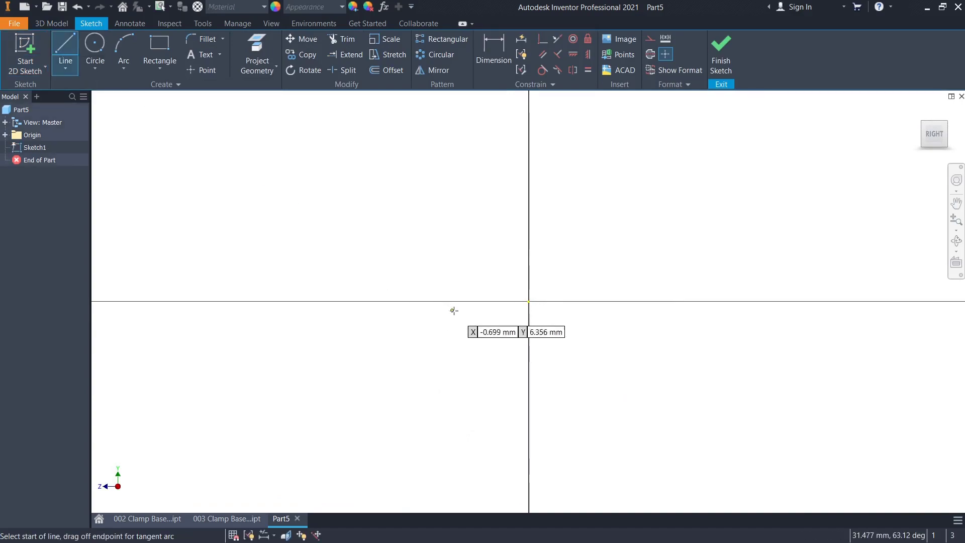
click(957, 224)
right_click(816, 287)
click(786, 330)
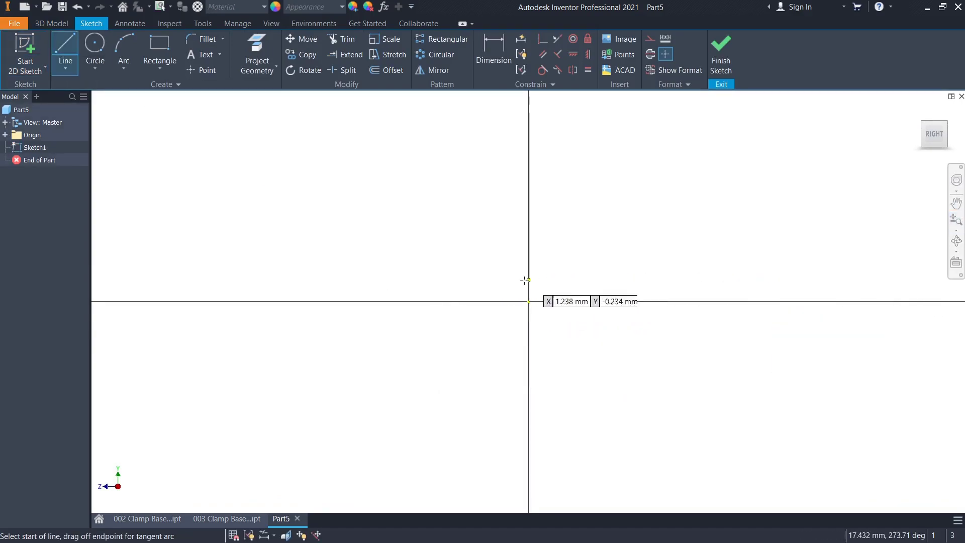
click(529, 301)
text(3)
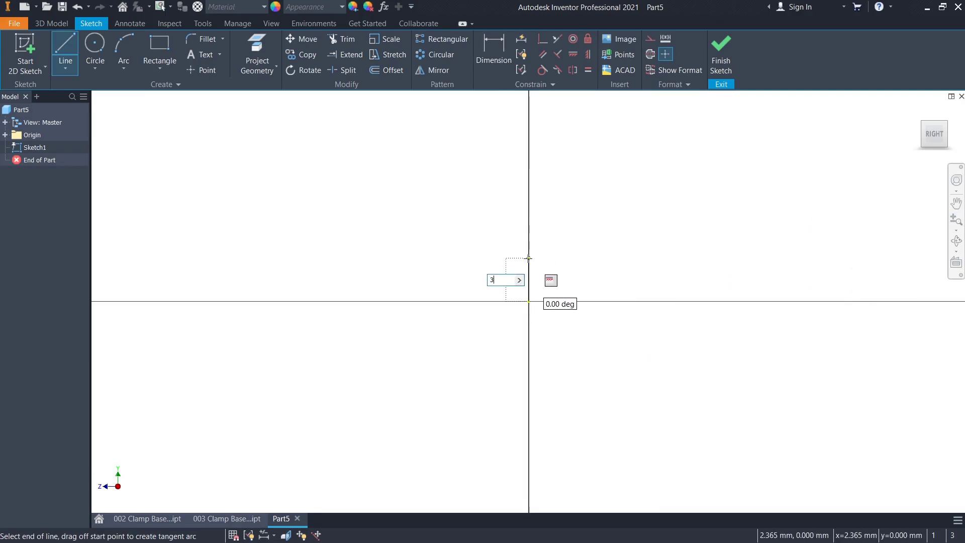
key(Return)
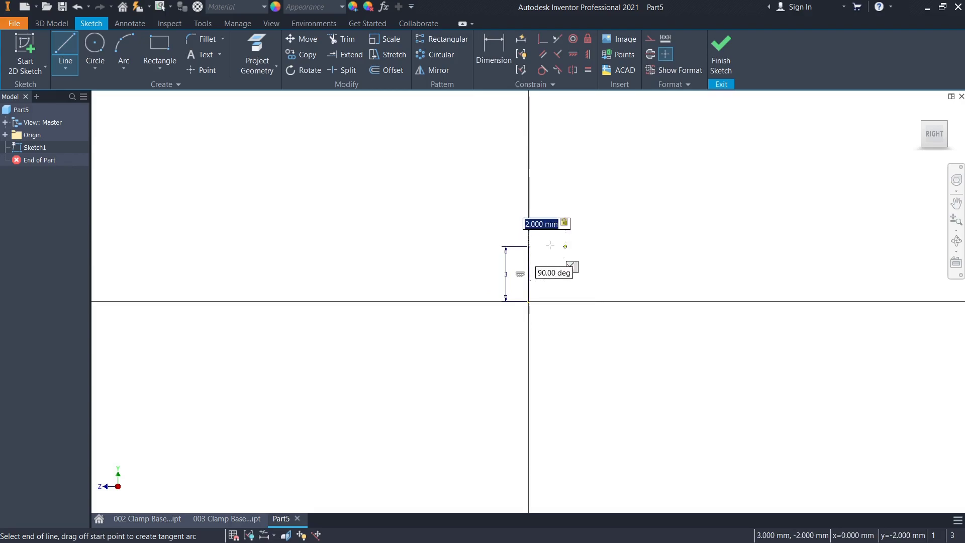
key(Return)
text(1)
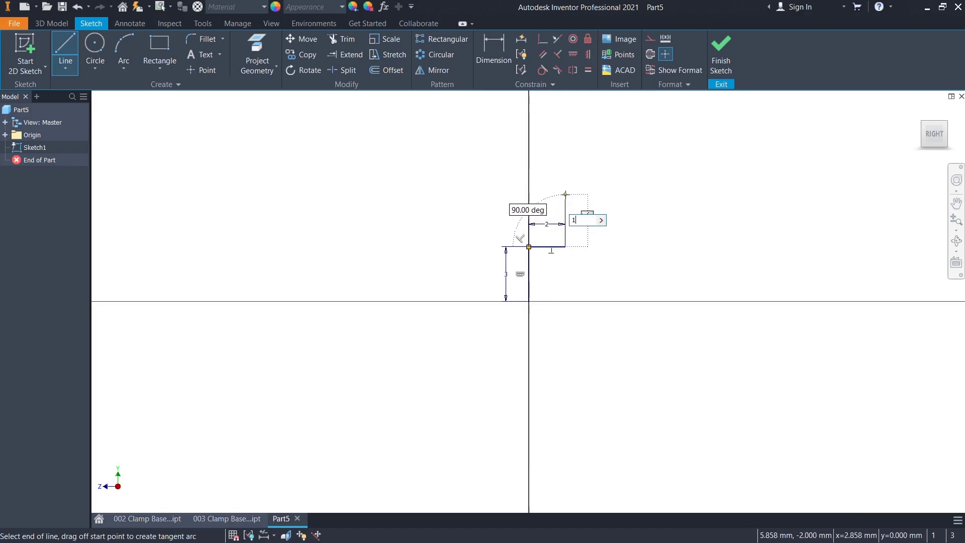
key(Return)
text(20)
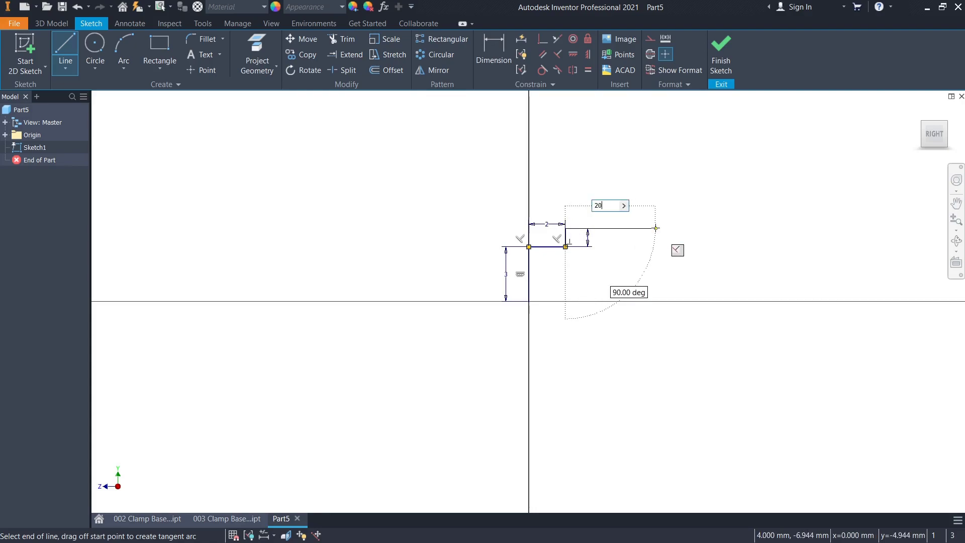
key(Return)
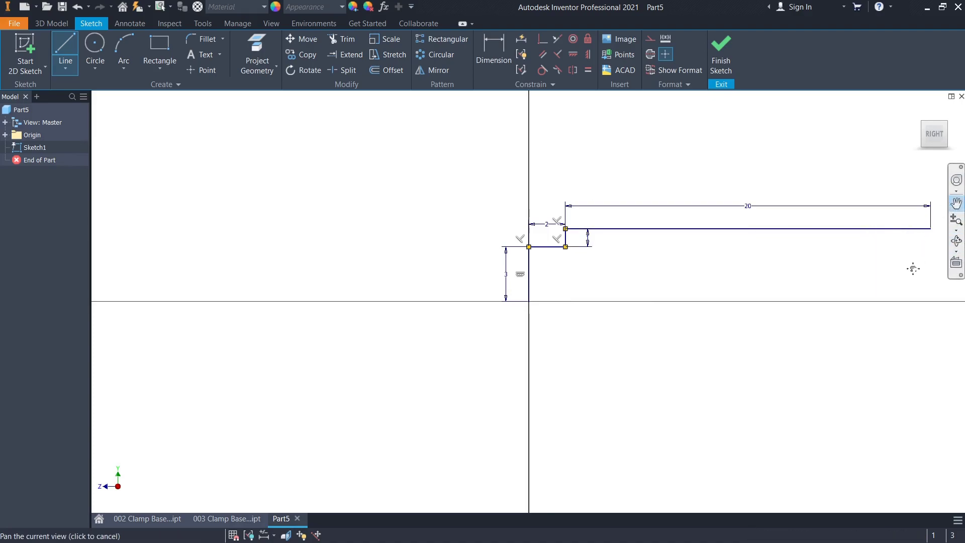
Complete the stepped profile with a 1 mm drop and 2 mm right step, closing at the origin
mouse_move(913, 269)
mouse_down()
mouse_move(829, 286)
mouse_move(752, 269)
mouse_up()
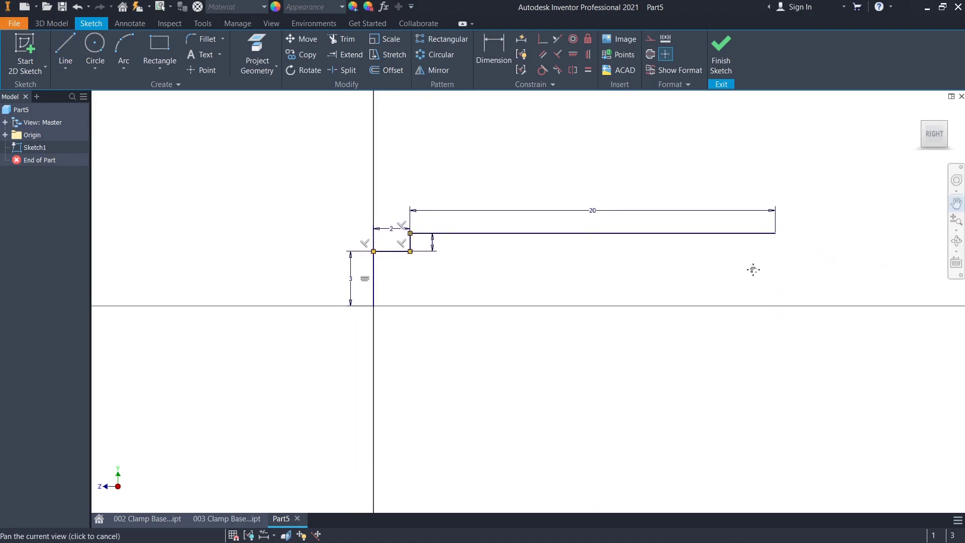
right_click(898, 228)
click(903, 231)
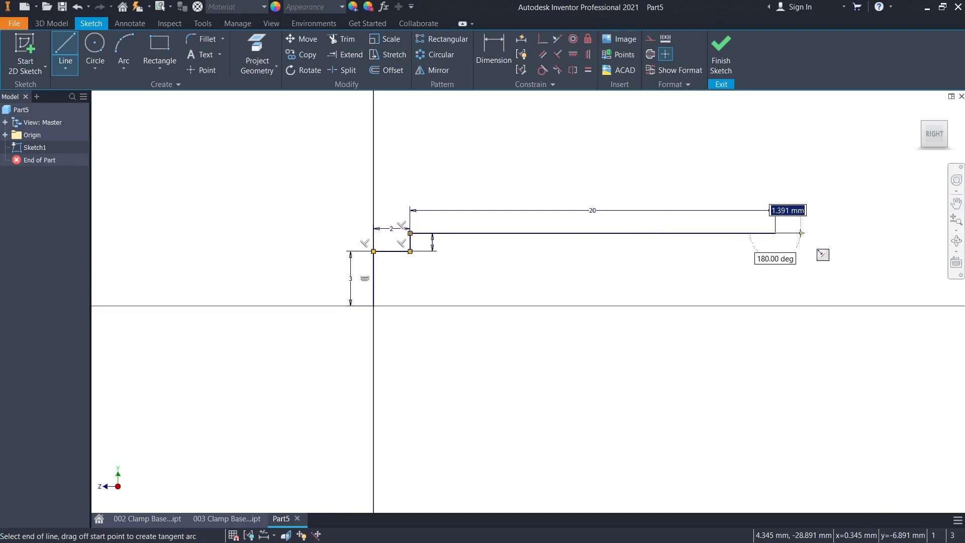
click(775, 251)
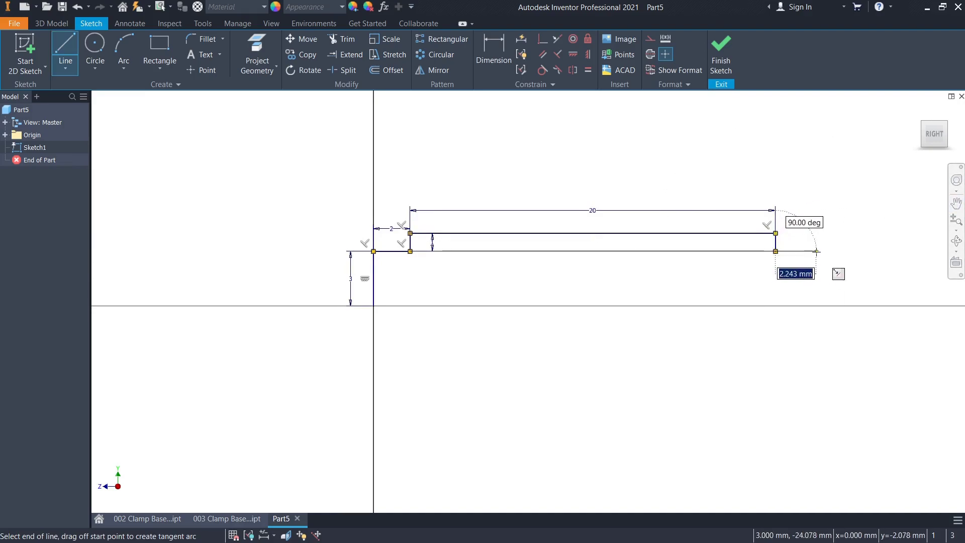
key(Return)
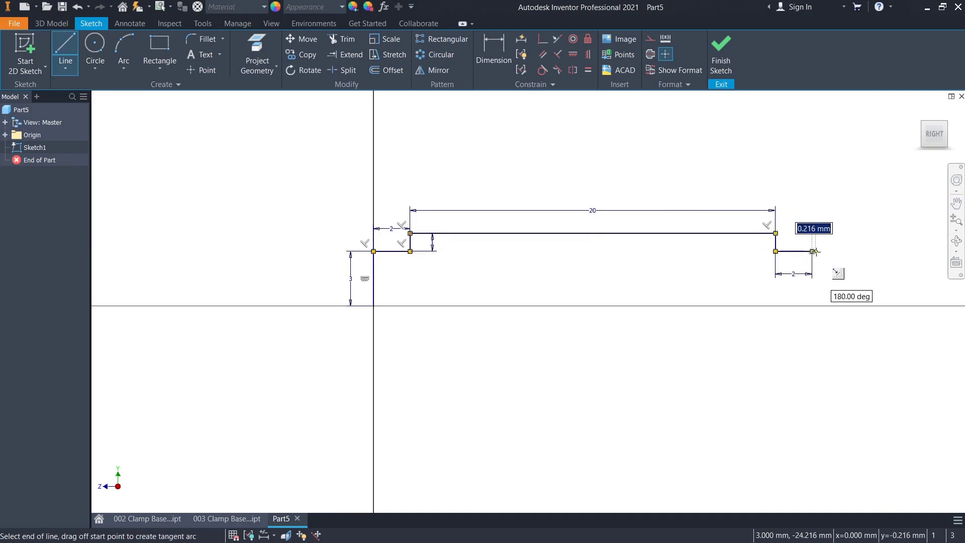
click(812, 305)
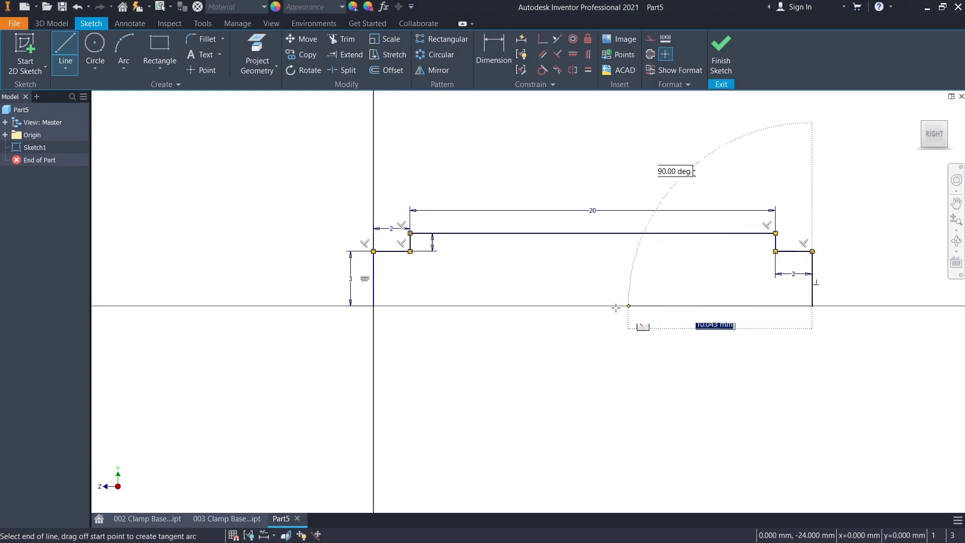
click(374, 306)
right_click(566, 277)
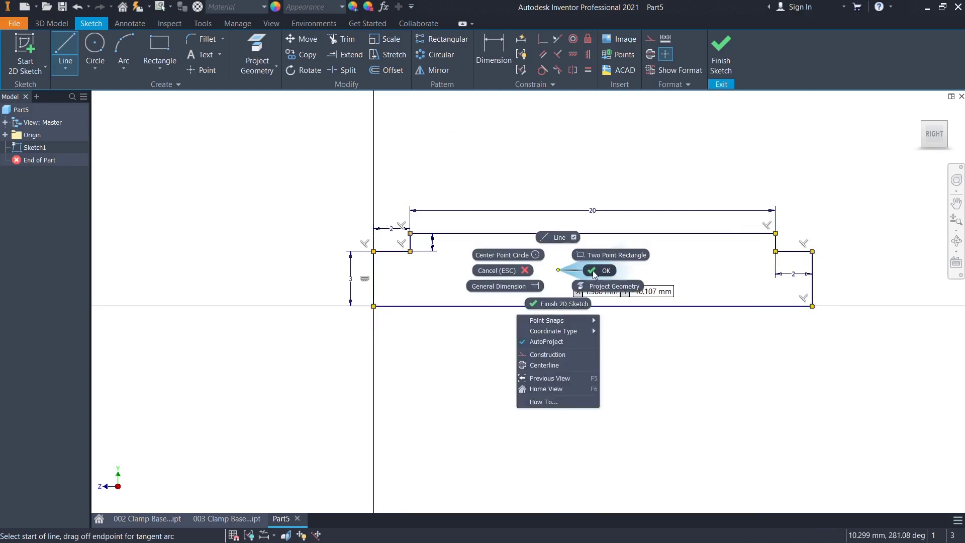
click(593, 271)
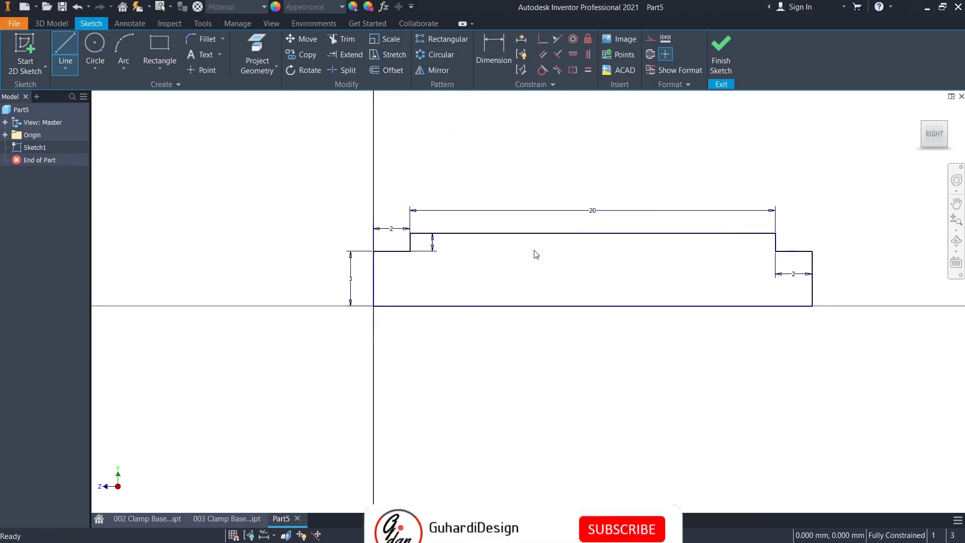
Draw a 2 mm inner line up from the origin and across to the right edge, then finish the sketch
click(66, 50)
click(372, 305)
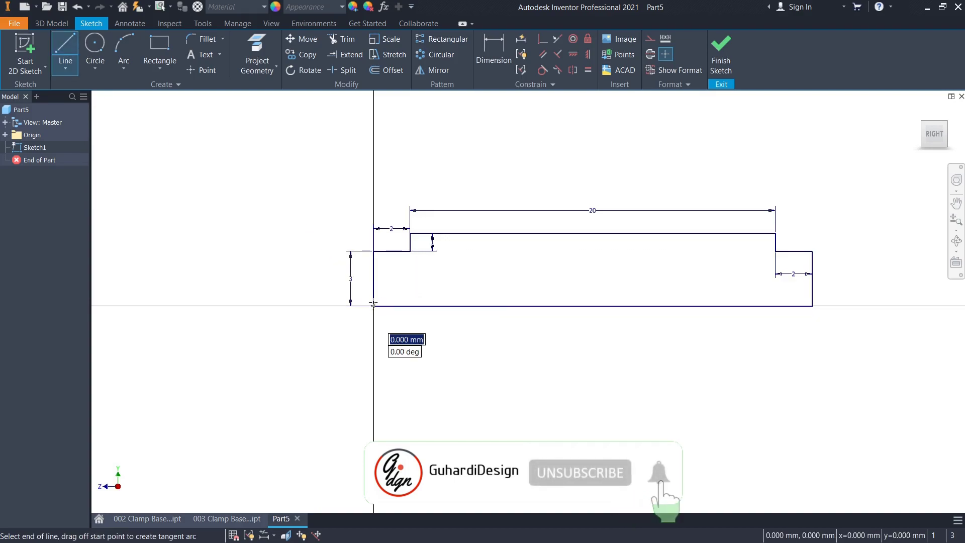
key(Return)
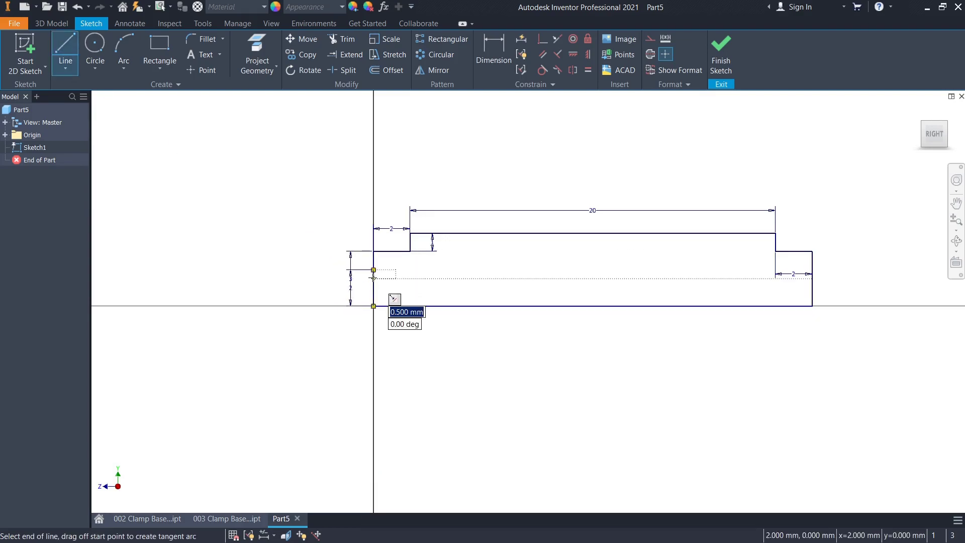
click(811, 268)
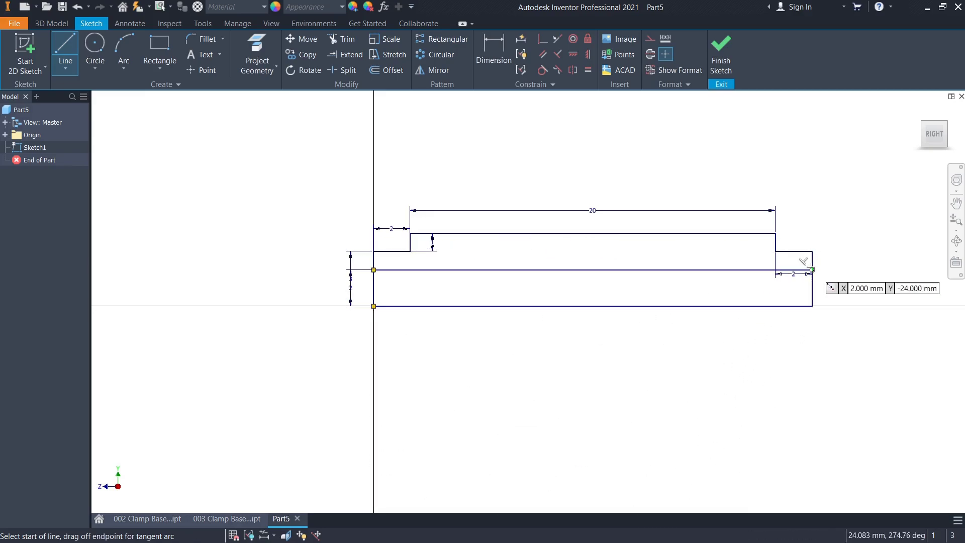
right_click(860, 223)
click(890, 216)
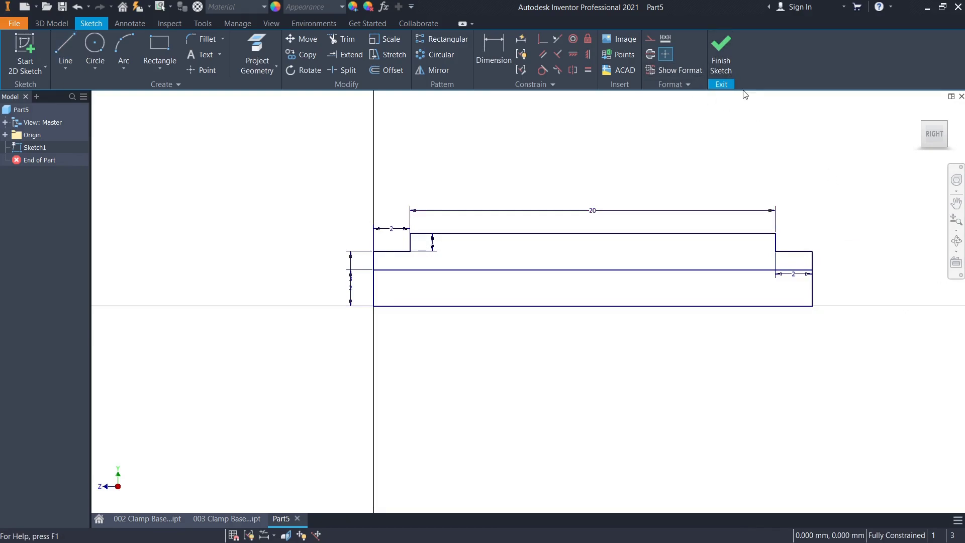
click(722, 58)
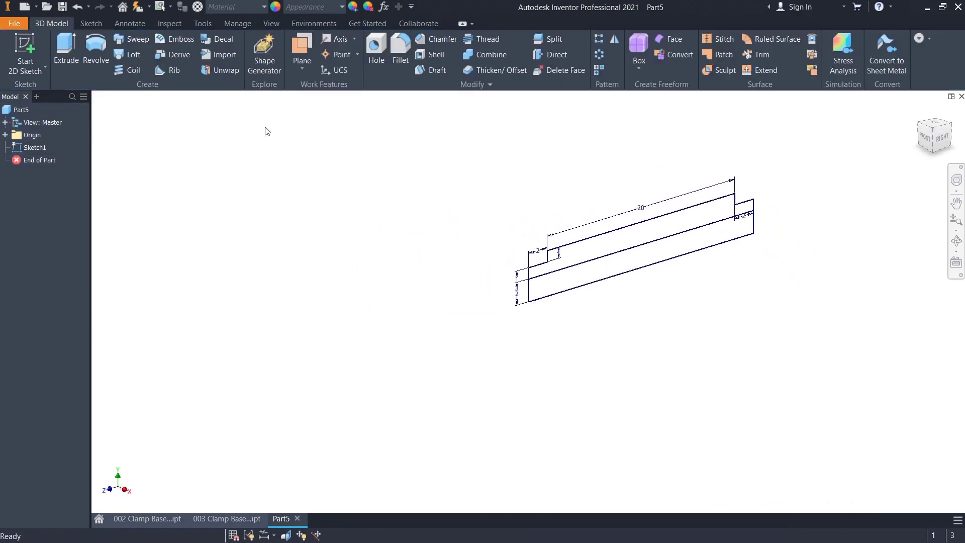
Revolve the stepped profile region about the bottom sketch line to form Revolution1
click(96, 50)
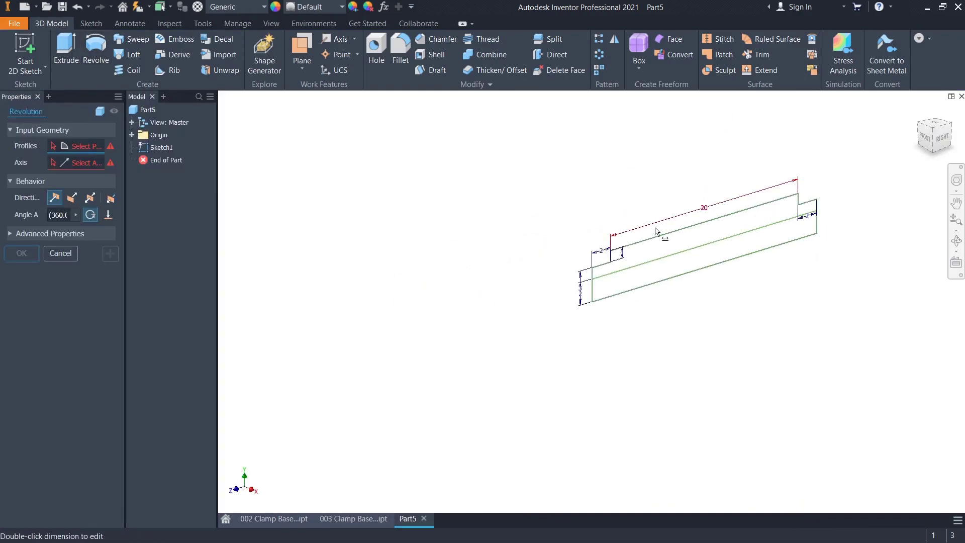
middle_drag(909, 219, 884, 221)
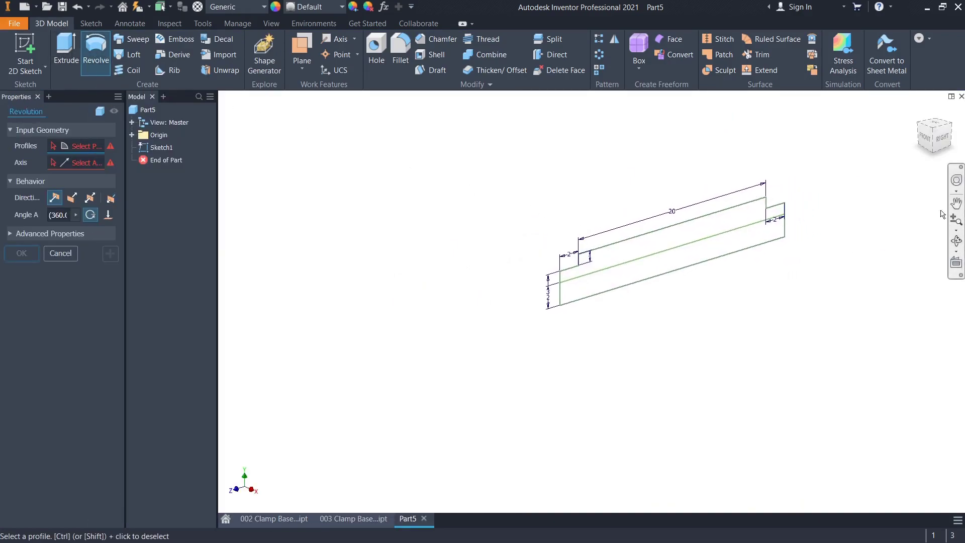
drag(887, 226, 823, 258)
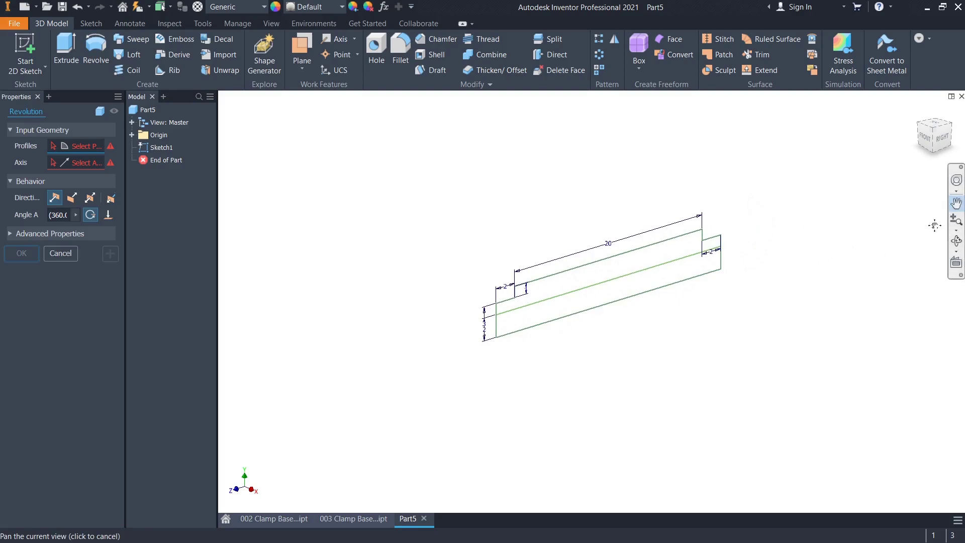
click(955, 221)
drag(756, 237, 762, 255)
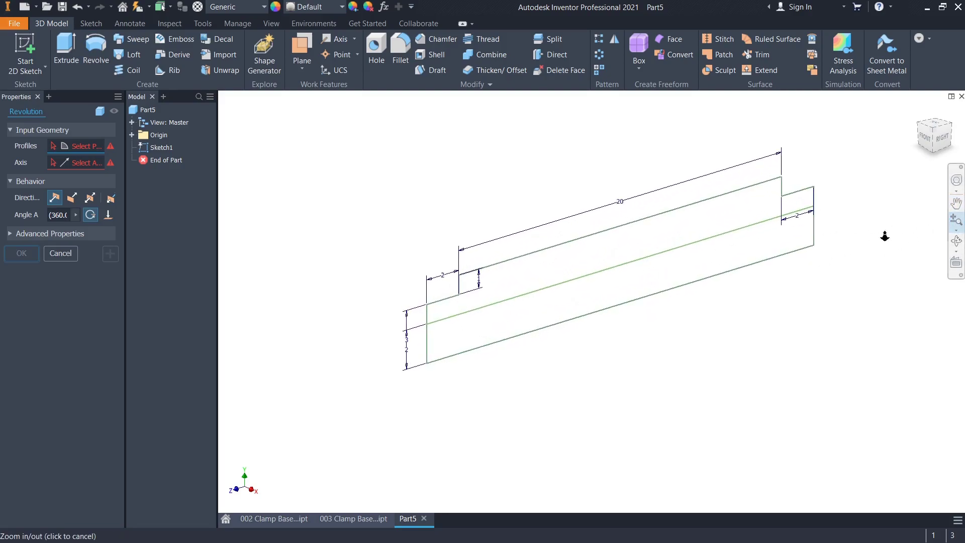
click(959, 206)
drag(872, 228, 853, 246)
right_click(852, 246)
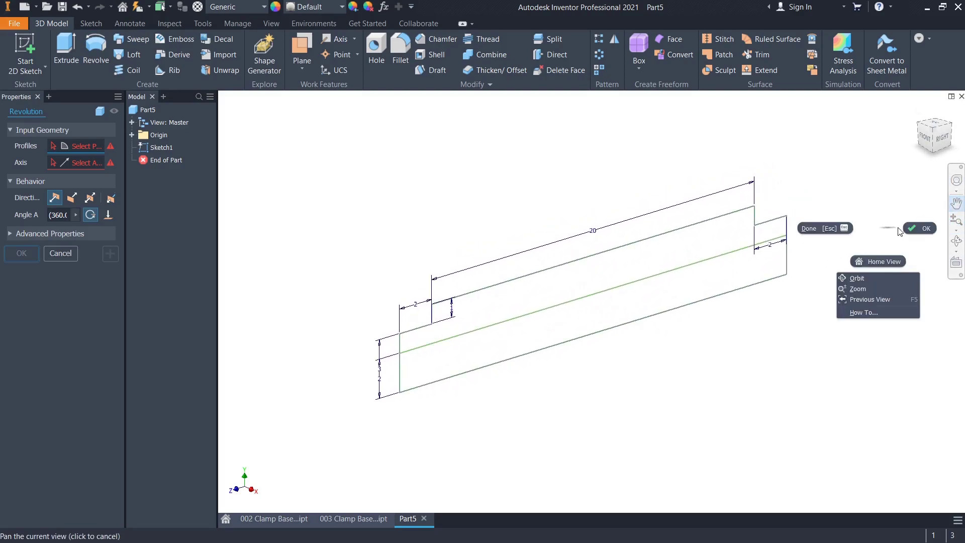
key(Escape)
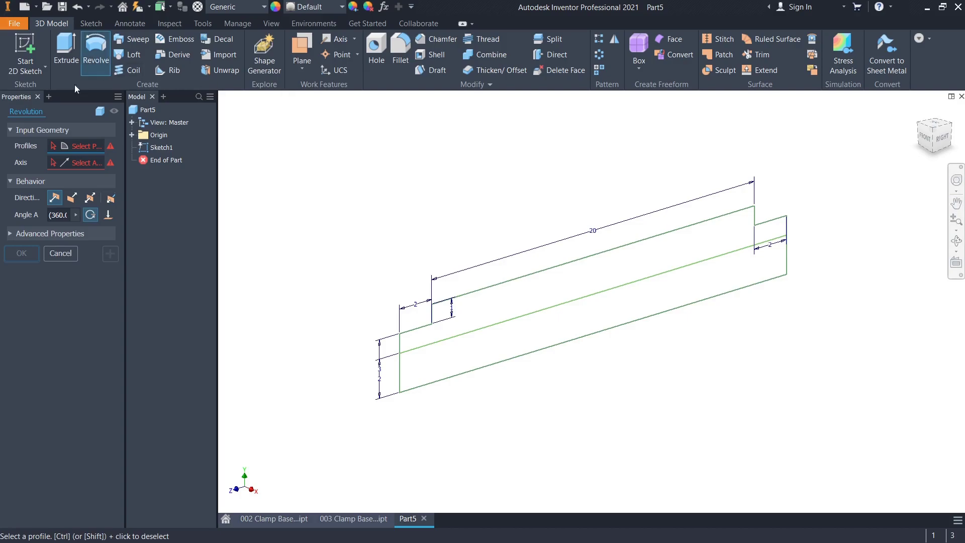
click(521, 301)
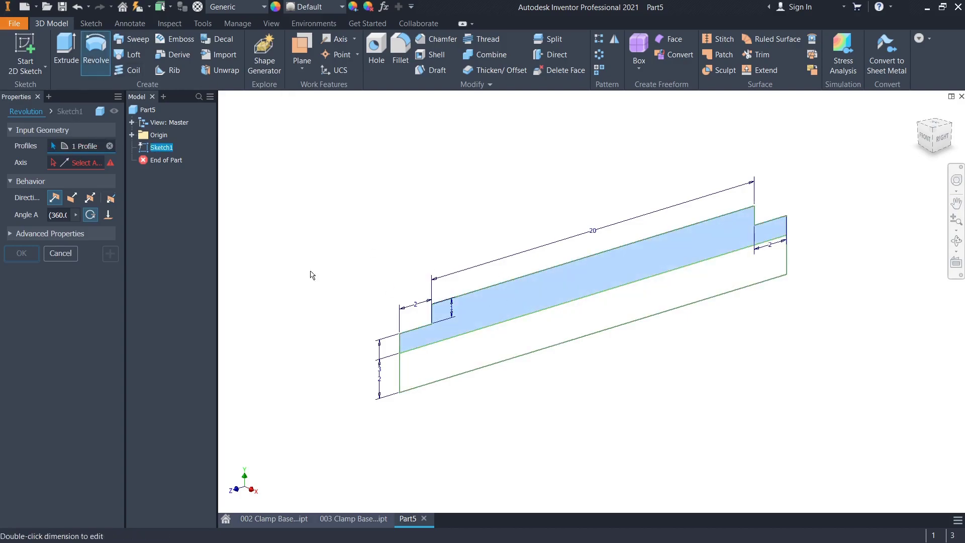
click(83, 169)
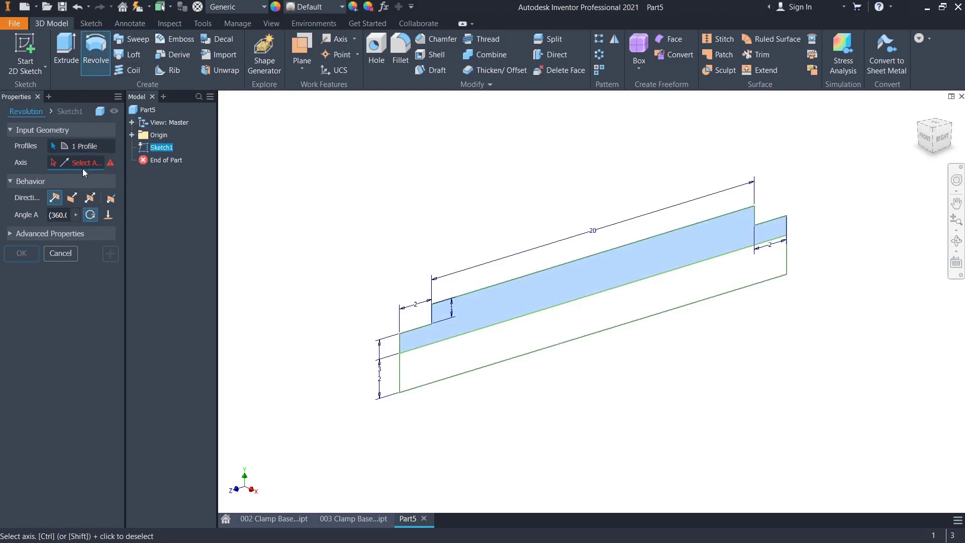
click(464, 374)
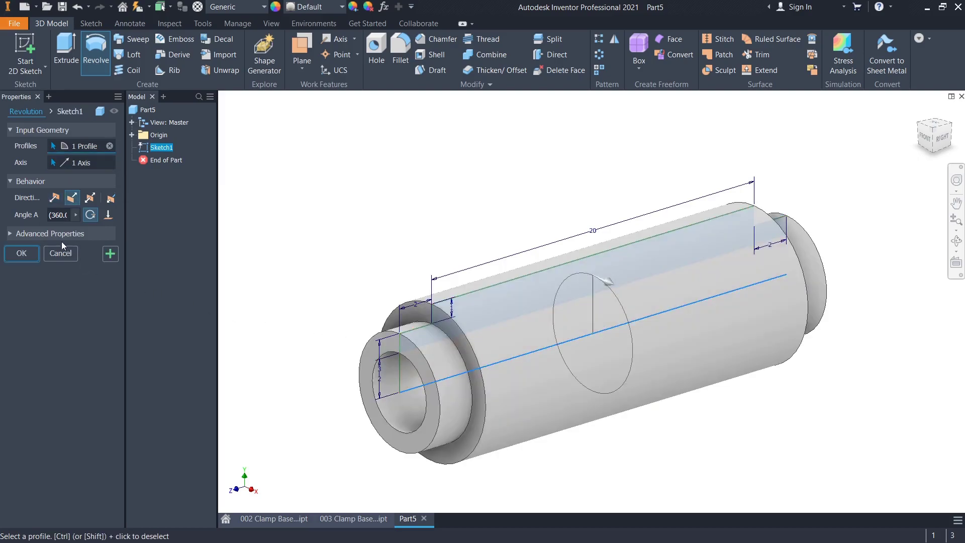
click(21, 253)
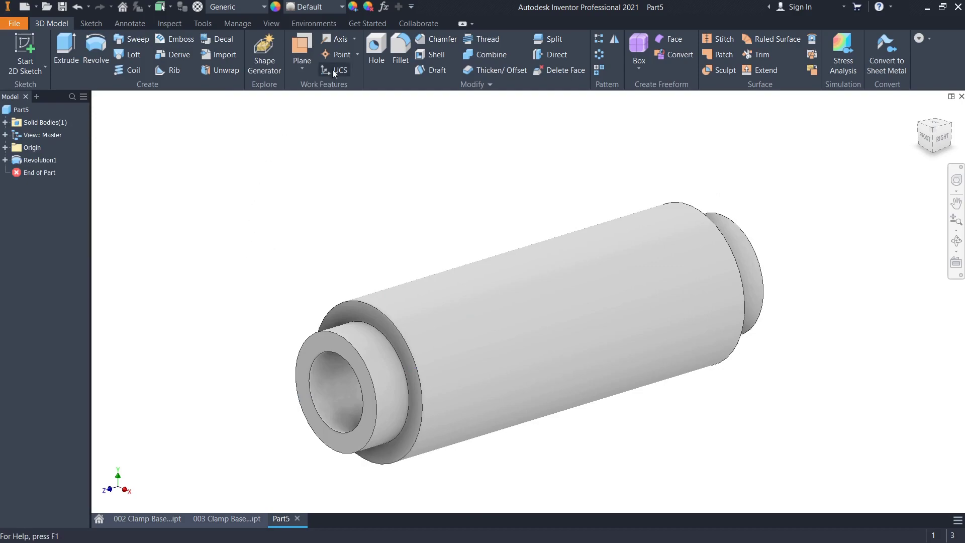
Apply a 0.2 mm chamfer to the inner bore edges at both ends of the sleeve
click(427, 41)
text(0.2)
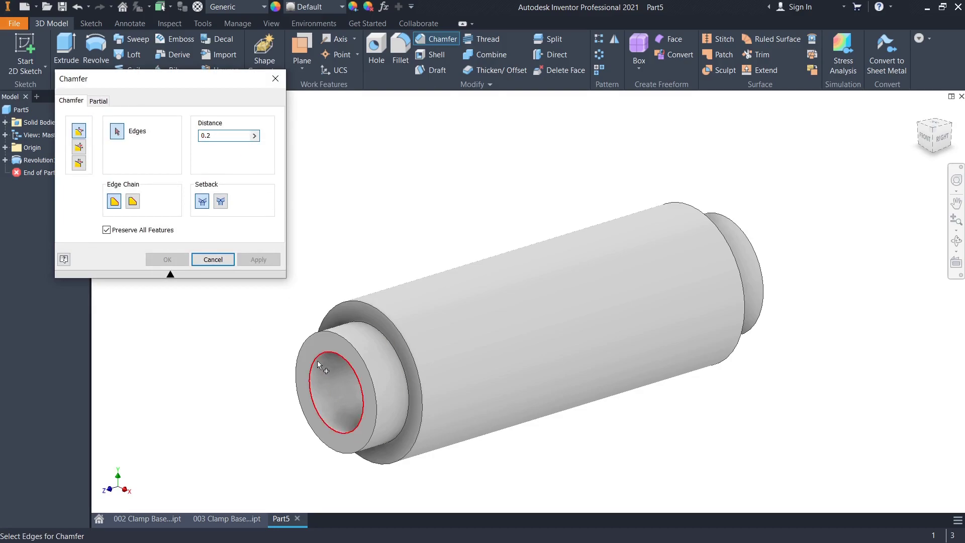
click(318, 361)
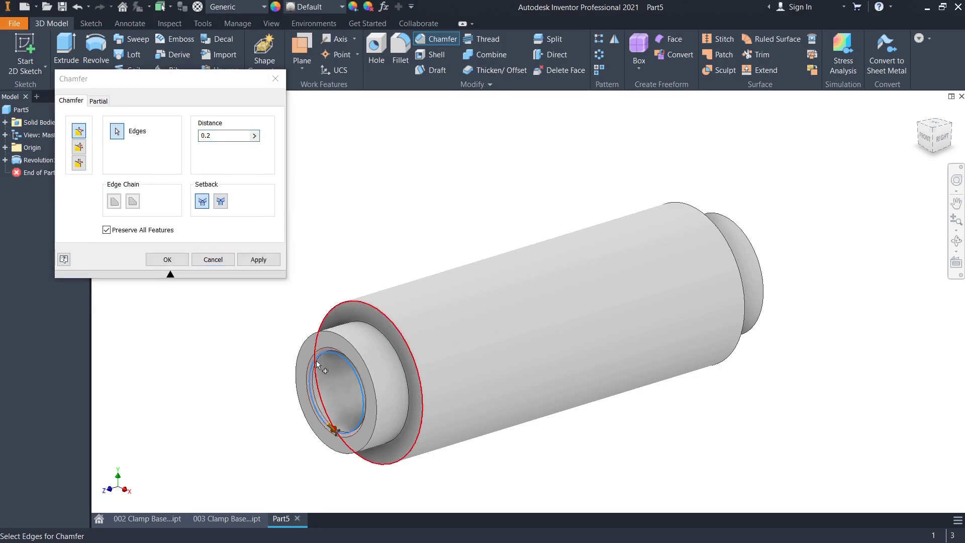
click(949, 129)
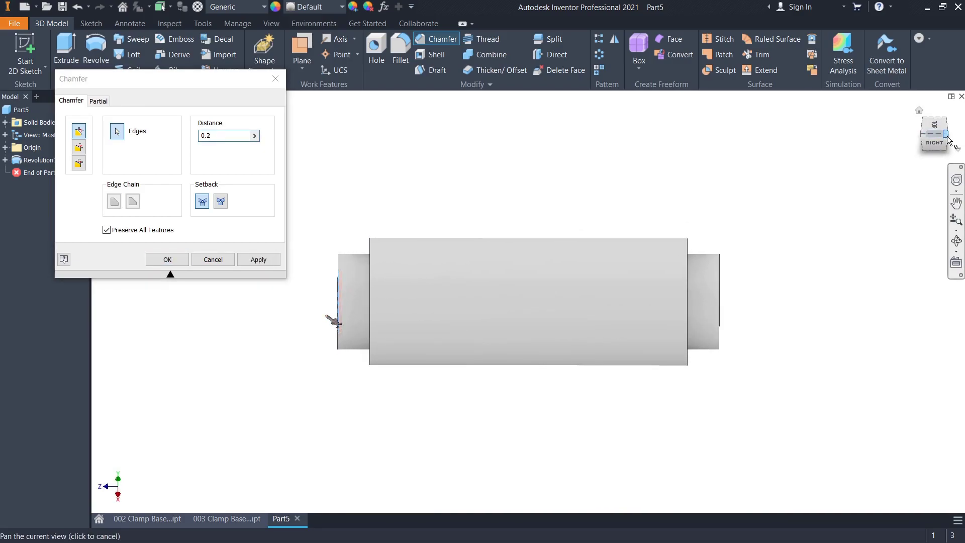
shift+middle_drag(327, 318, 744, 330)
click(956, 220)
drag(829, 252, 864, 328)
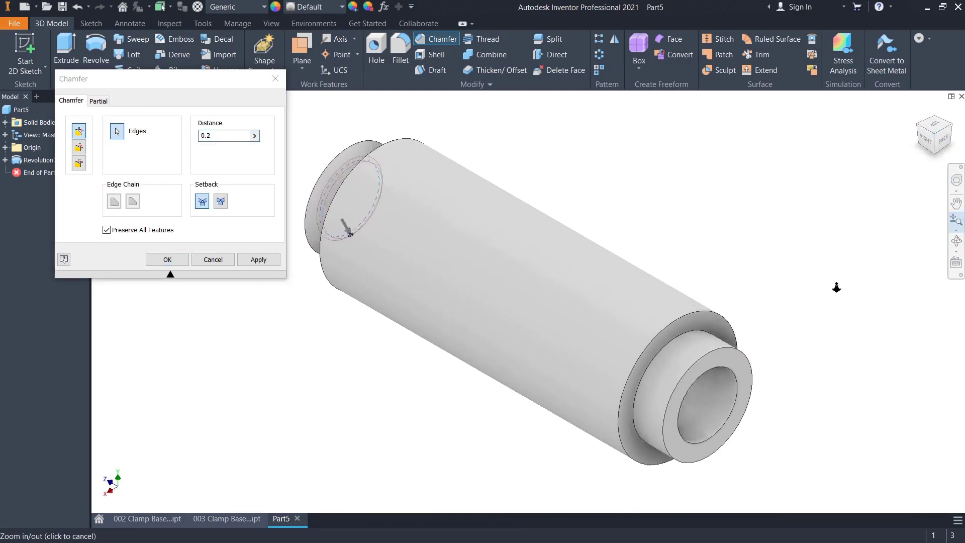
click(956, 202)
drag(824, 302, 759, 196)
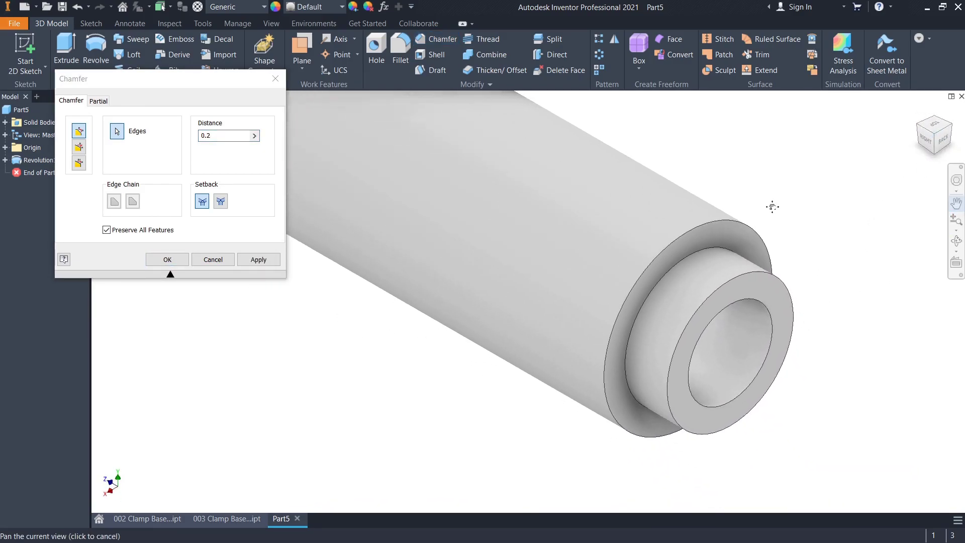
right_click(826, 202)
click(804, 252)
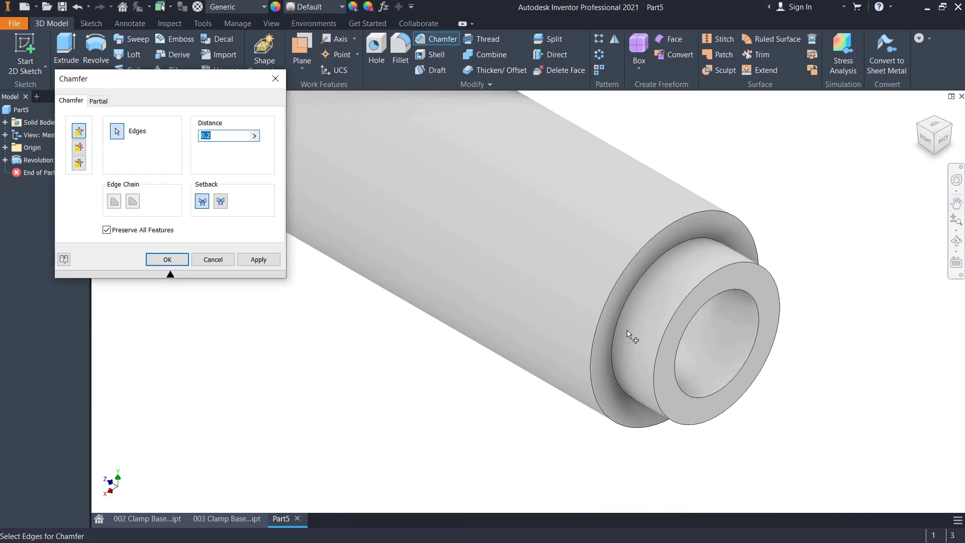
click(726, 386)
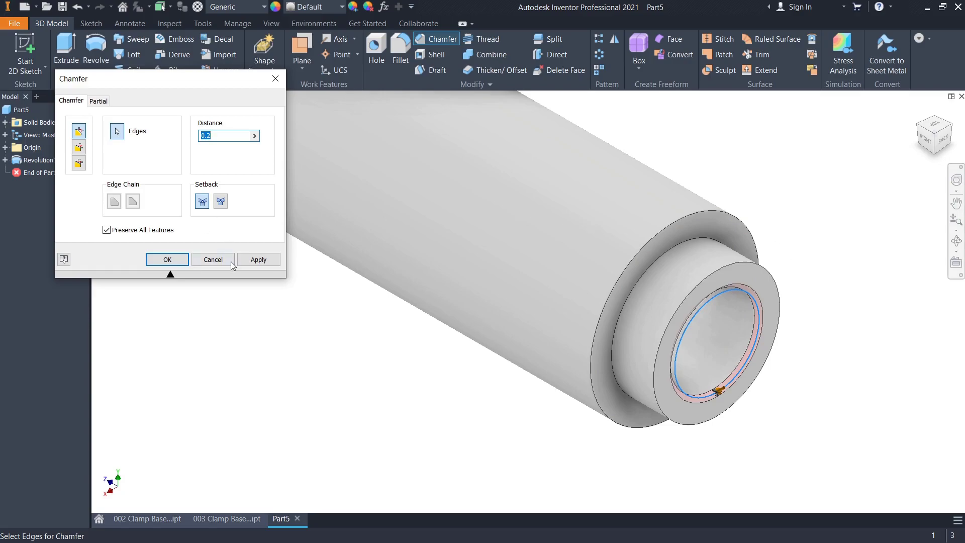
click(261, 260)
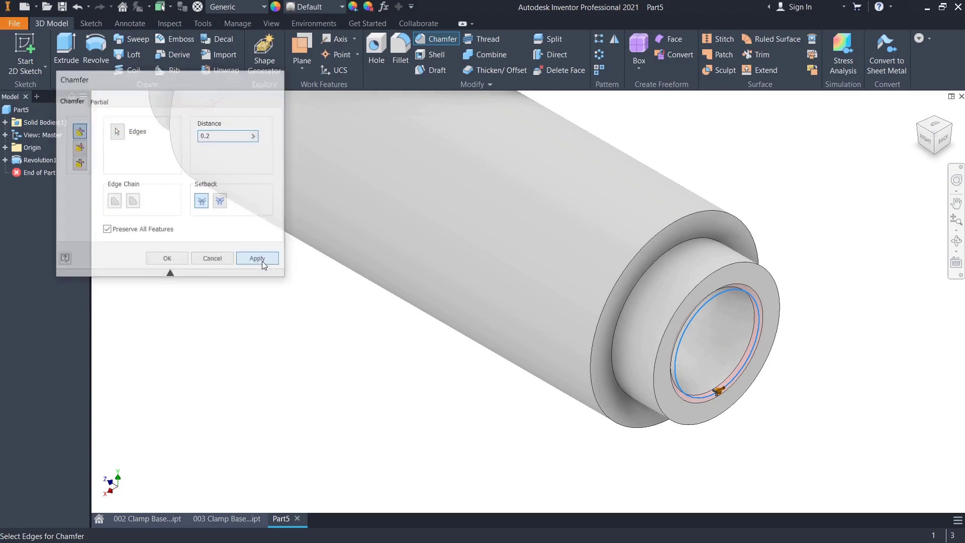
click(208, 260)
Cut an ANSI Metric M4x0.7 class 6H internal thread along the bore face, then select the part
click(919, 110)
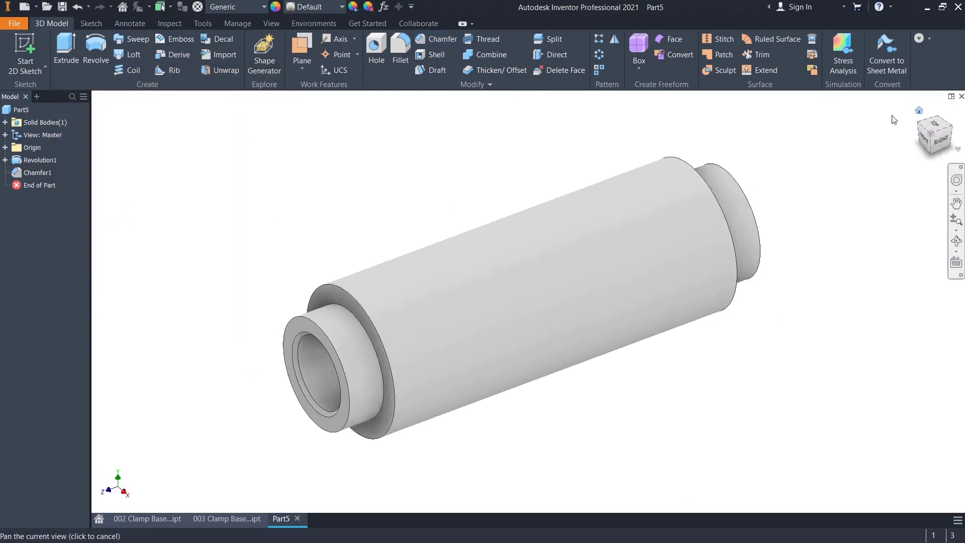
click(471, 43)
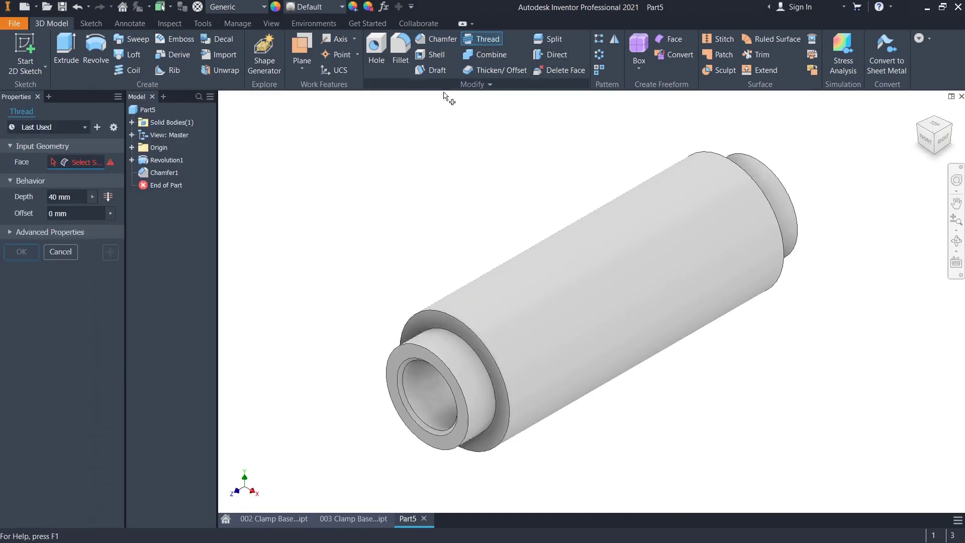
click(435, 402)
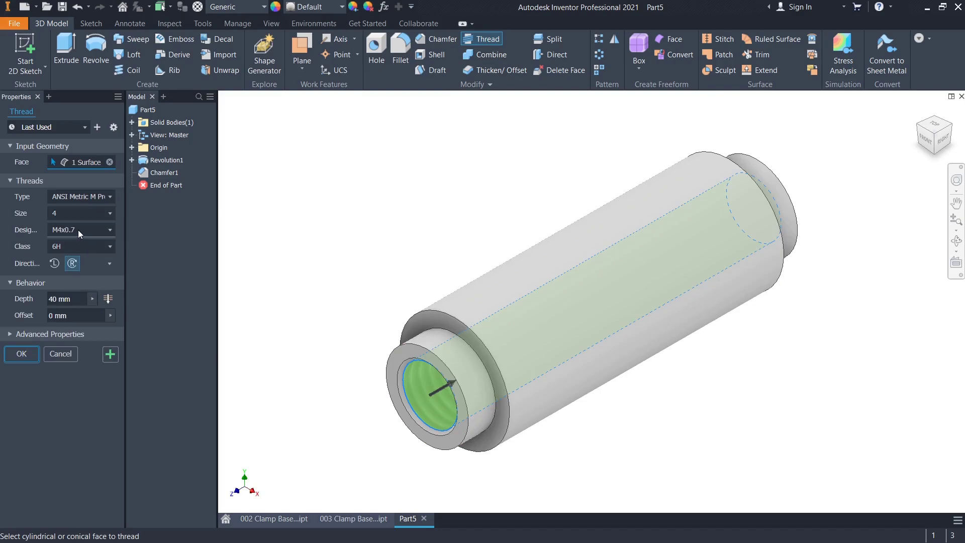
click(13, 355)
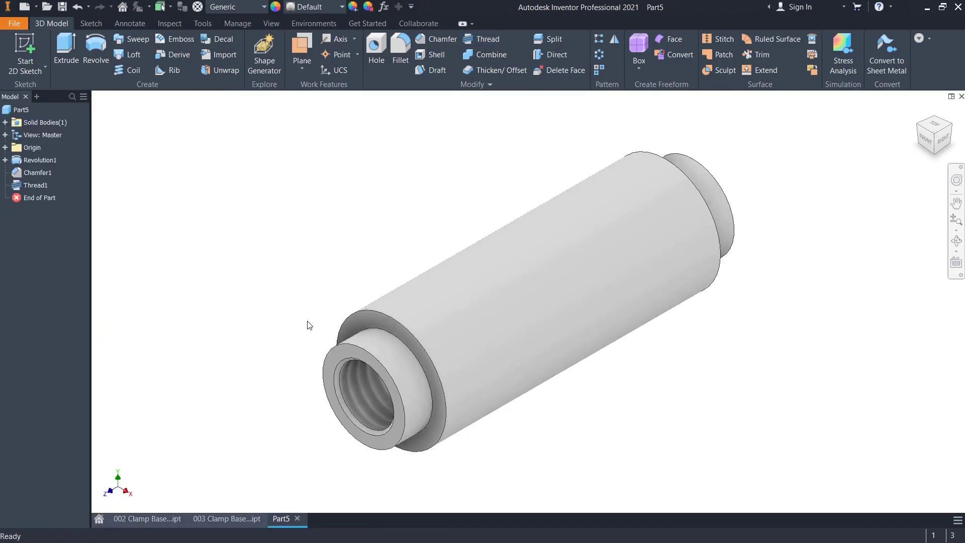
click(12, 113)
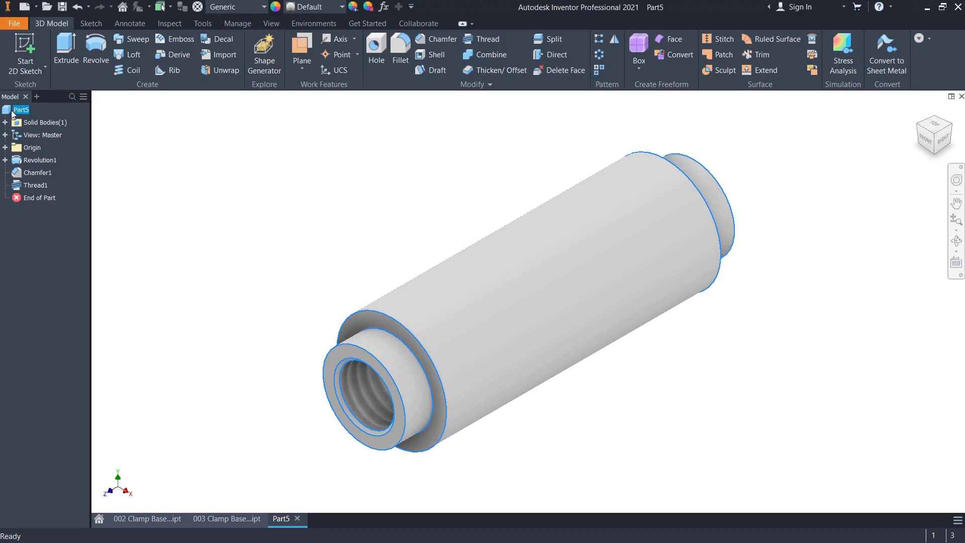
Assign the Steel, Mild material to the part from the Material list
click(238, 7)
scroll(249, 342, down, 2)
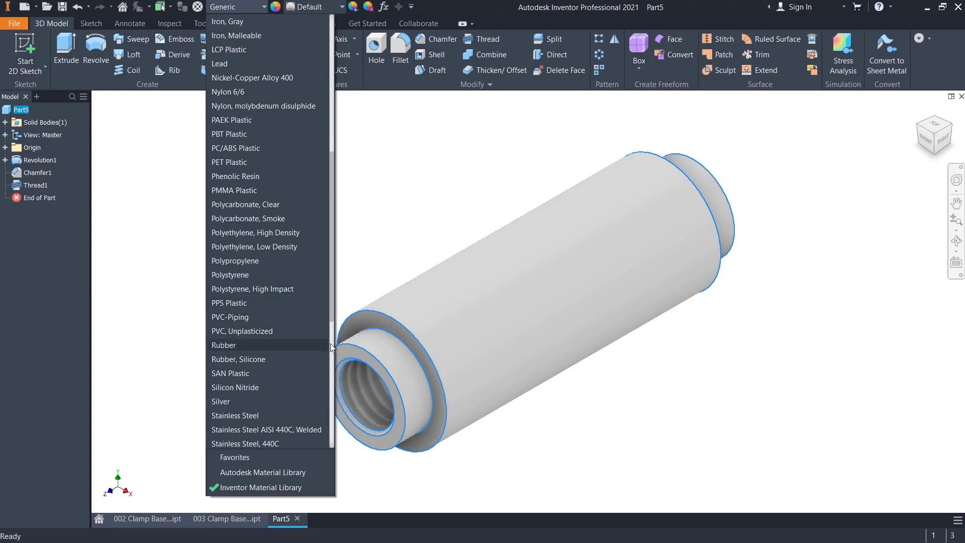
scroll(329, 331, down, 8)
scroll(261, 248, up, 2)
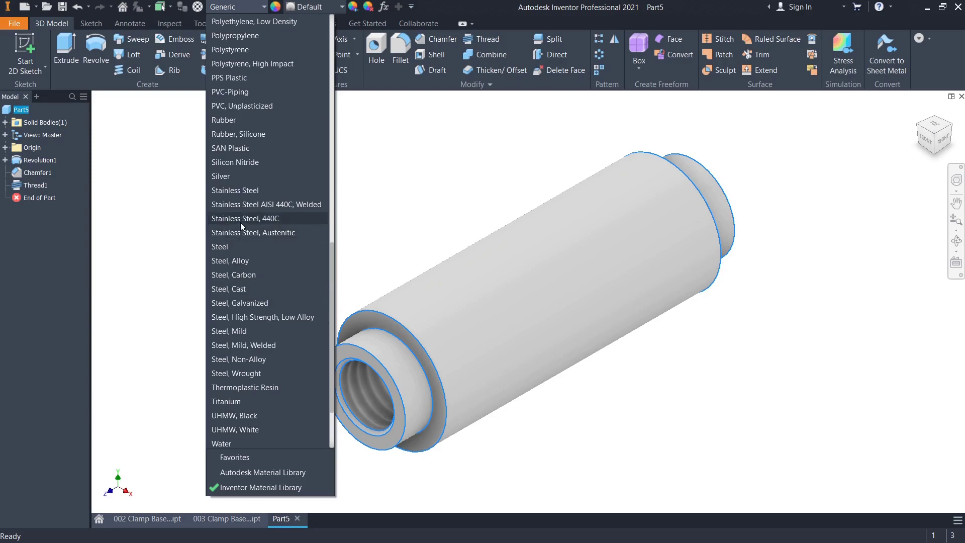
click(251, 331)
click(300, 304)
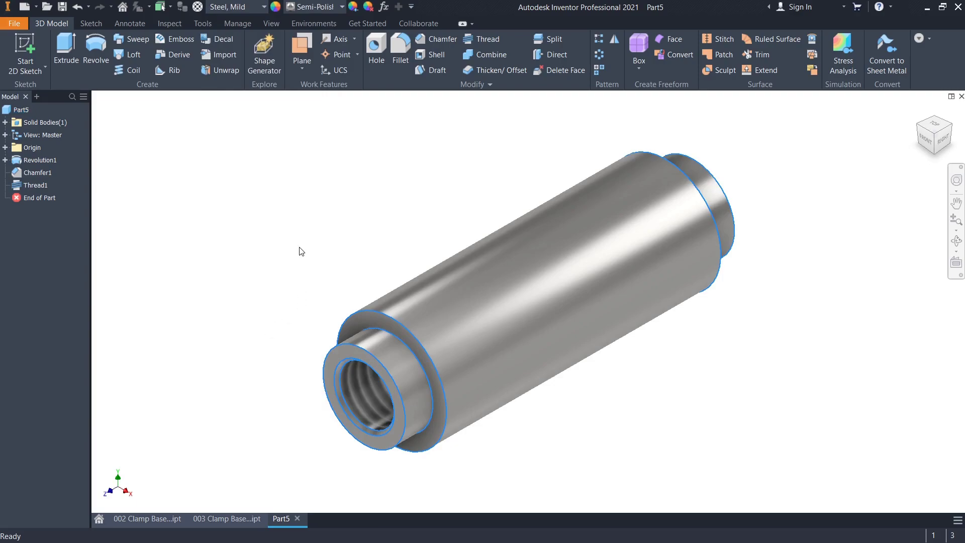
Give the outer cylindrical face the Smooth - Red appearance from the Inventor Material Library
click(462, 280)
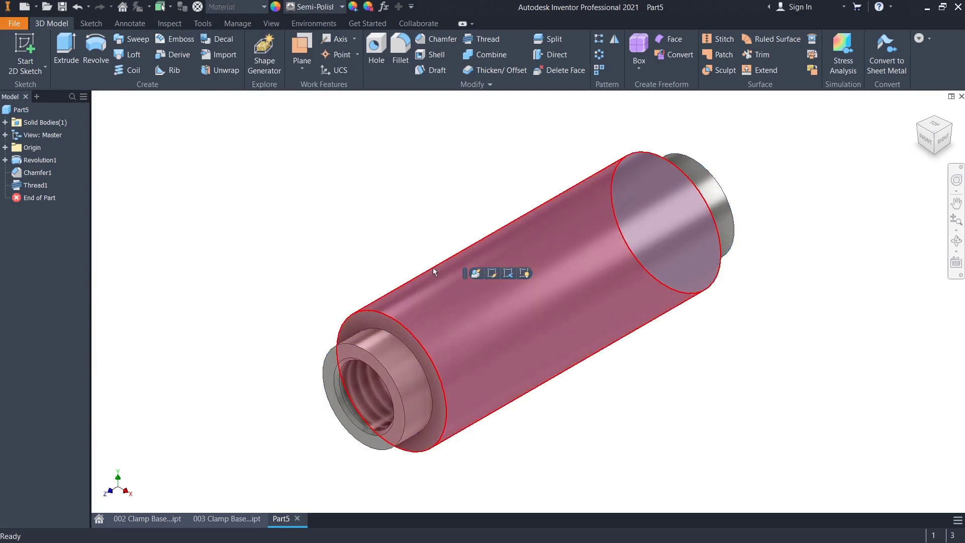
click(276, 7)
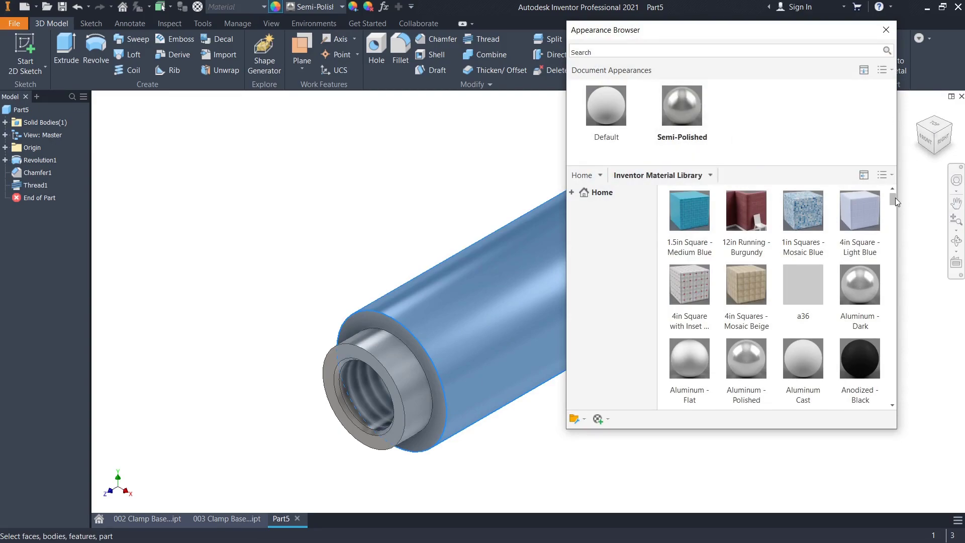
drag(892, 199, 893, 355)
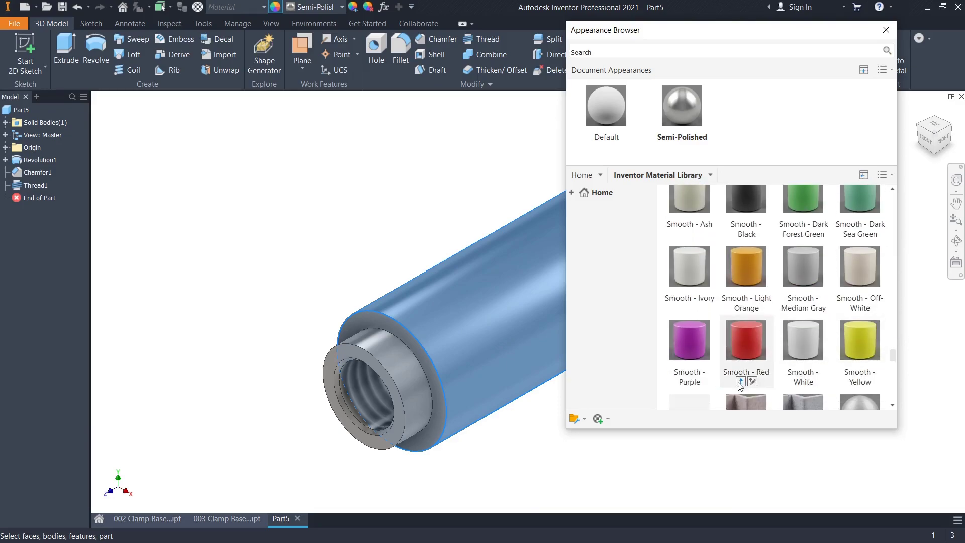
click(740, 382)
click(886, 29)
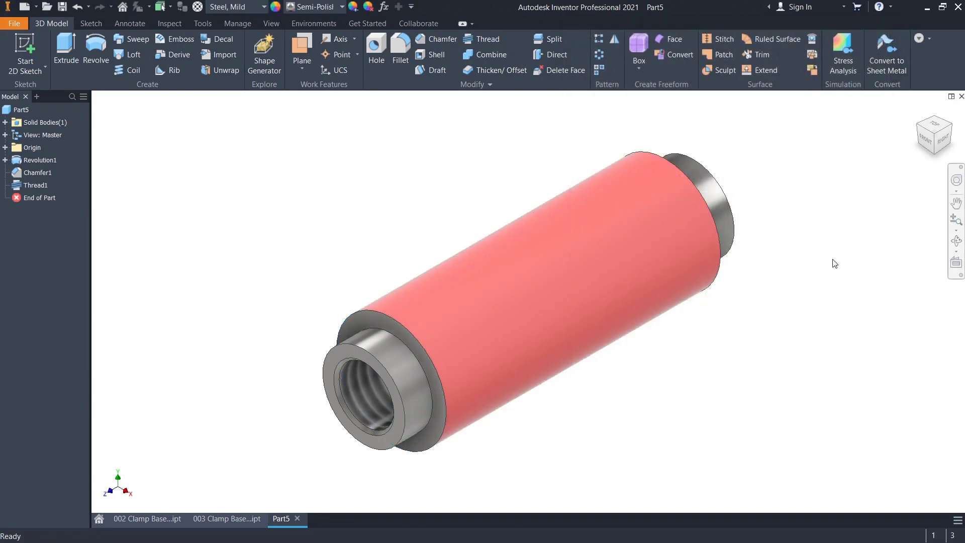
Return to the Home view and change the model's visual style
click(921, 127)
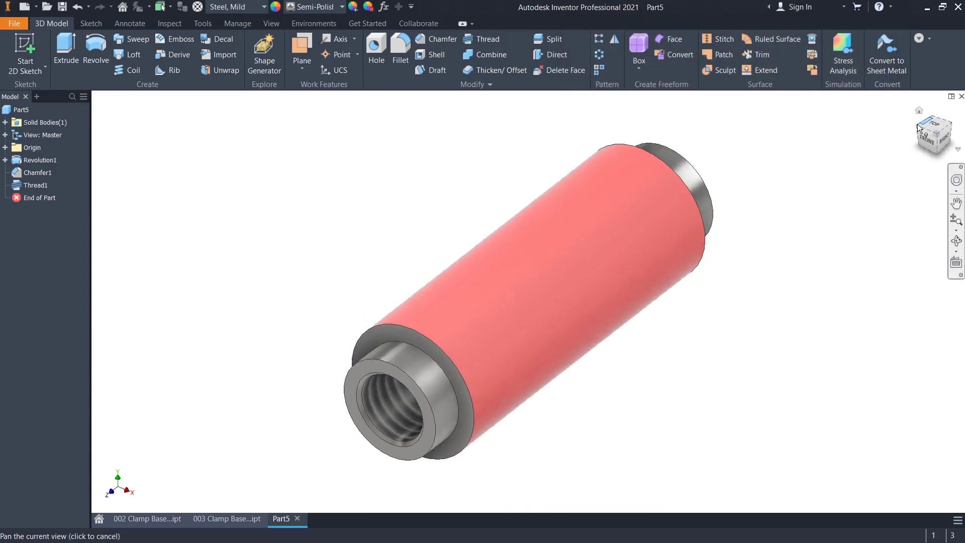
click(919, 112)
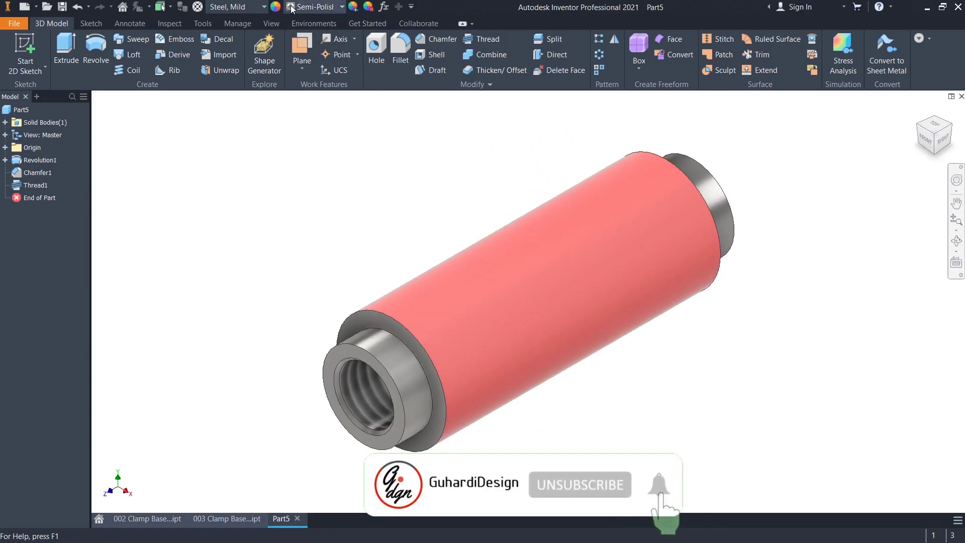
click(274, 23)
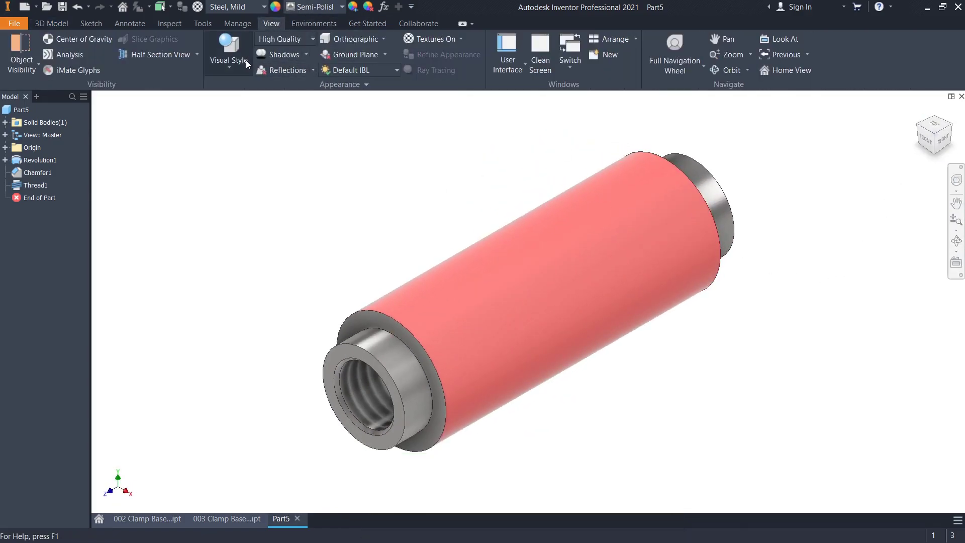
click(229, 55)
click(251, 201)
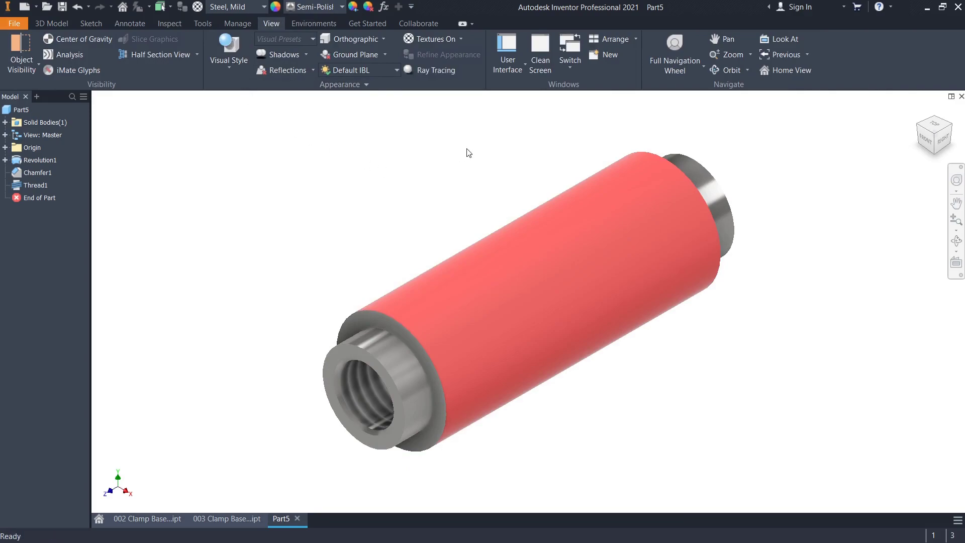
Orbit the part to an isometric angle and switch to Render Quality with ground shadows
click(958, 207)
drag(845, 208, 844, 217)
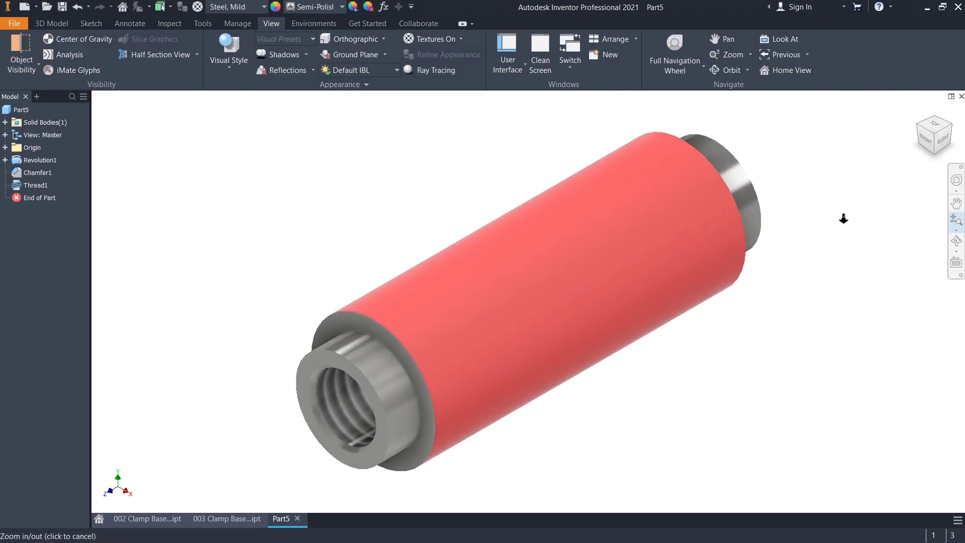
right_click(844, 216)
click(821, 267)
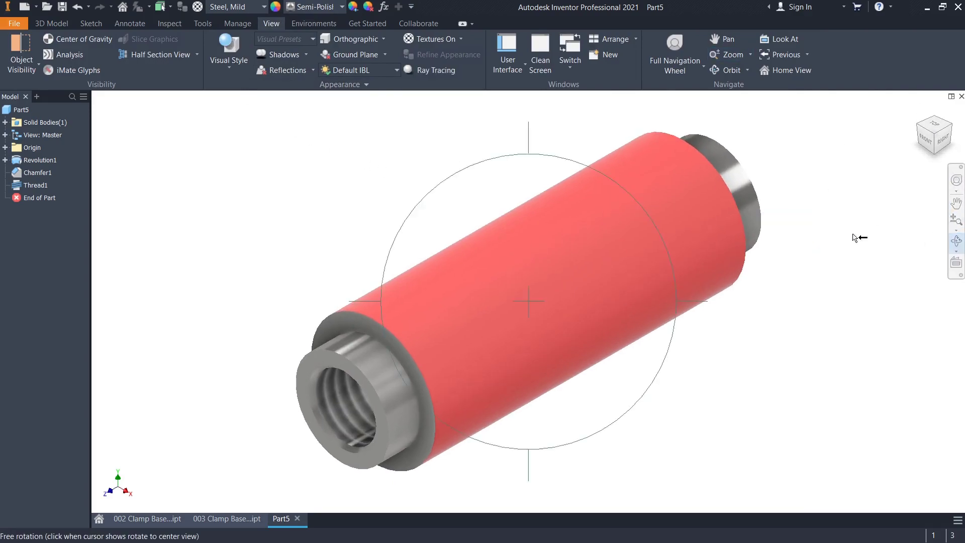
mouse_move(586, 301)
mouse_down()
mouse_move(641, 259)
mouse_move(640, 220)
mouse_move(754, 260)
mouse_move(763, 182)
mouse_up()
mouse_move(603, 315)
mouse_down()
mouse_move(641, 276)
mouse_move(627, 330)
mouse_move(637, 381)
mouse_up()
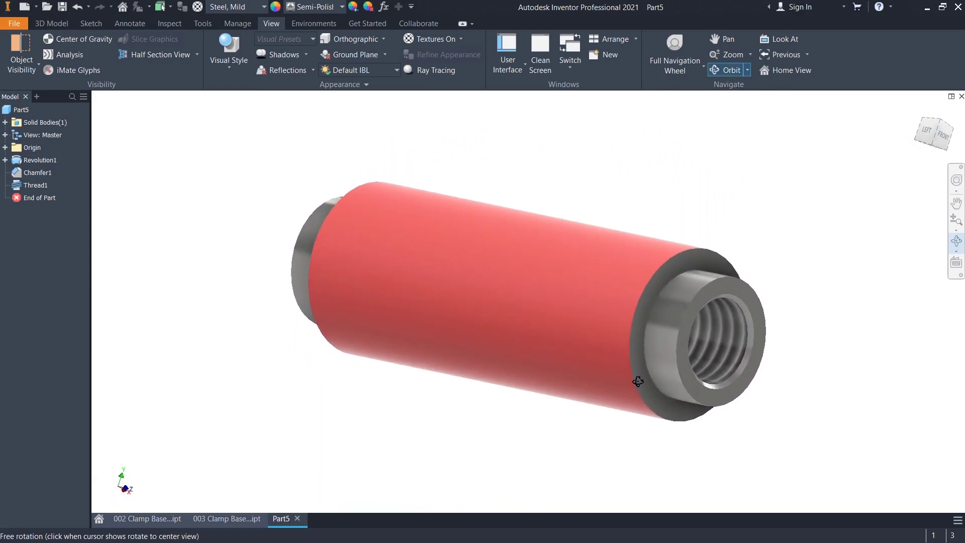
click(936, 120)
right_click(609, 151)
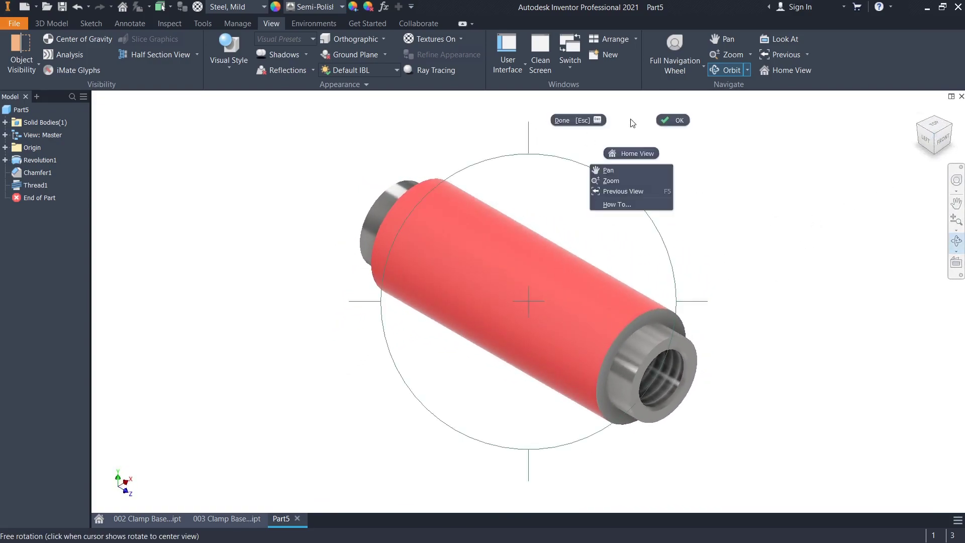
click(648, 118)
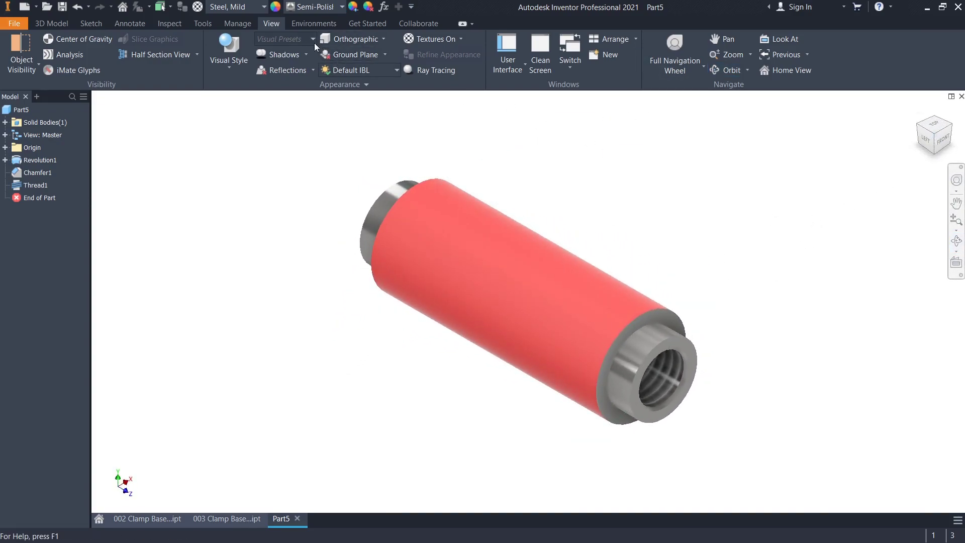
click(278, 52)
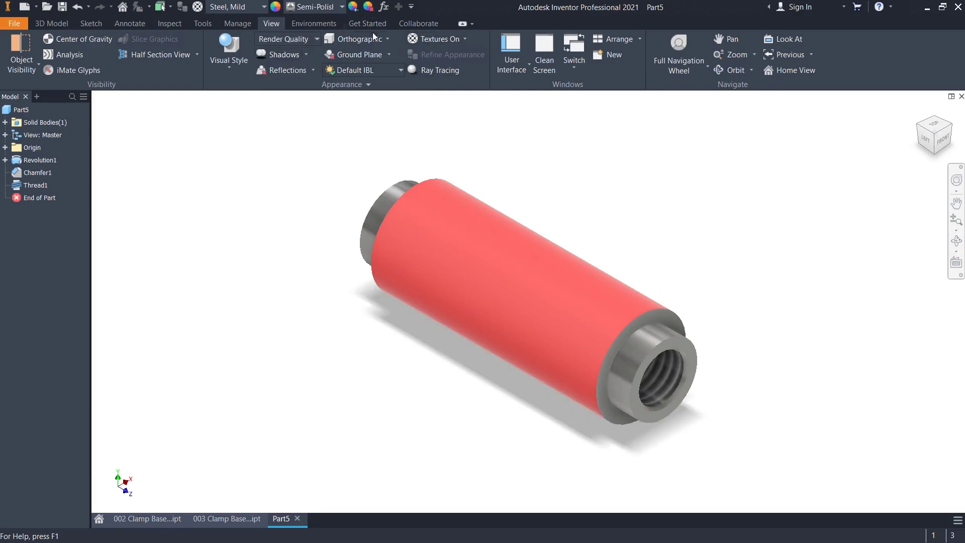
Turn on Clean Screen and adjust zoom and orbit toward the threaded bore
click(548, 63)
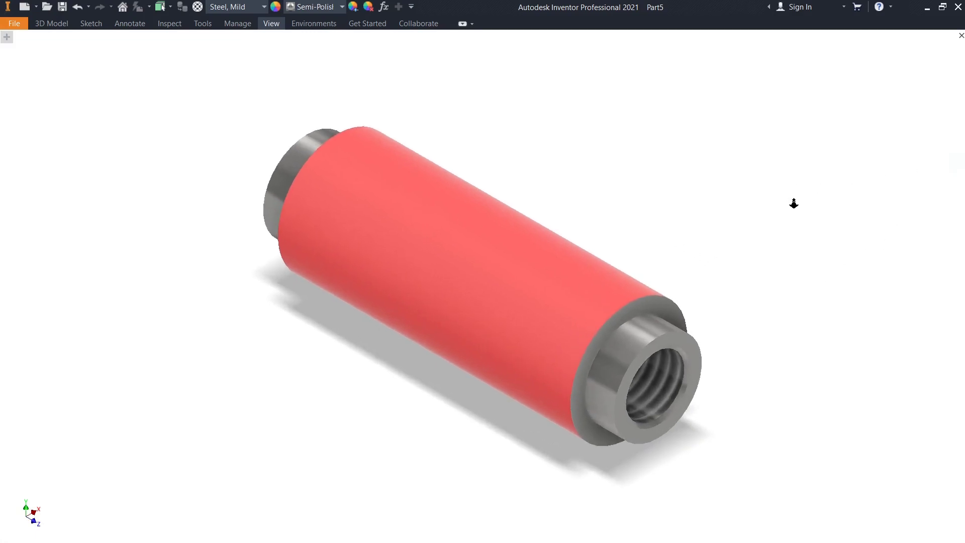
drag(846, 181, 810, 228)
right_click(810, 209)
click(851, 206)
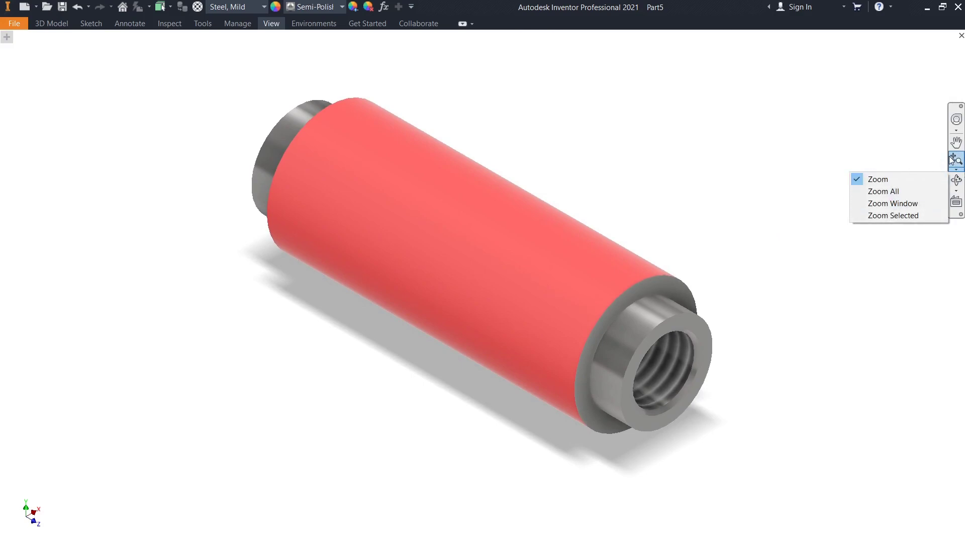
drag(856, 196, 855, 187)
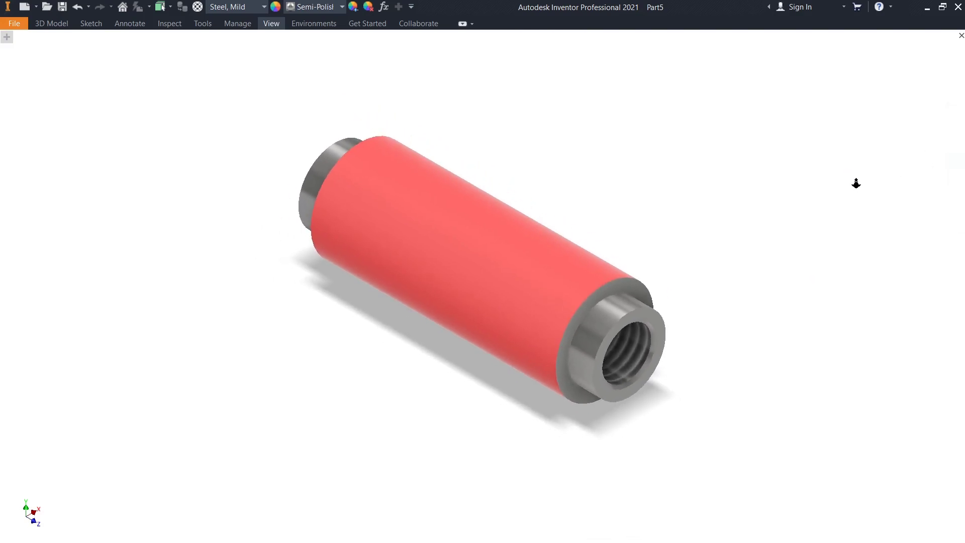
right_click(855, 188)
click(899, 185)
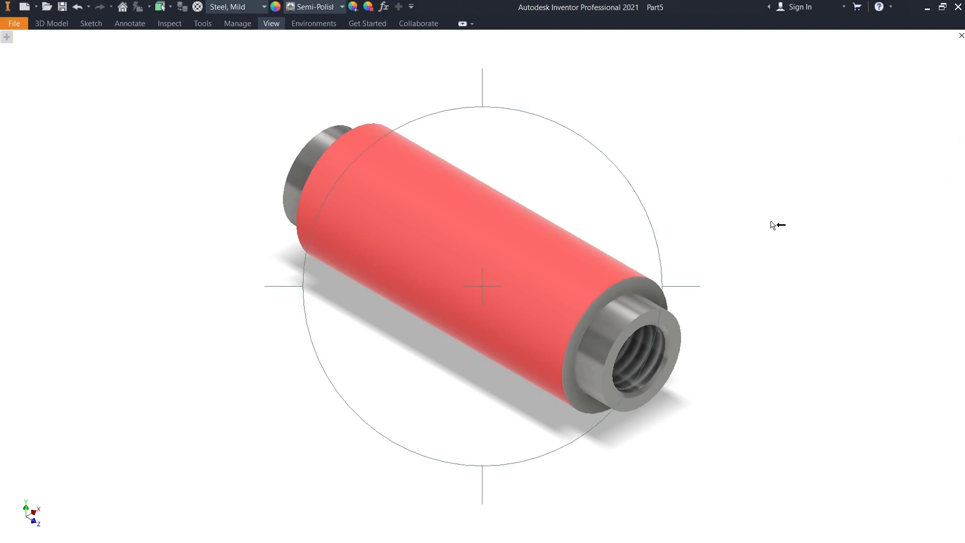
mouse_move(581, 297)
mouse_down()
mouse_move(556, 242)
mouse_move(491, 254)
mouse_move(424, 239)
mouse_move(409, 219)
mouse_move(456, 209)
mouse_move(370, 187)
mouse_move(355, 165)
mouse_move(301, 233)
mouse_move(308, 252)
mouse_move(367, 296)
mouse_move(333, 255)
mouse_up()
Set the rendering to High Quality and orbit the part to lie nearly horizontal
click(262, 25)
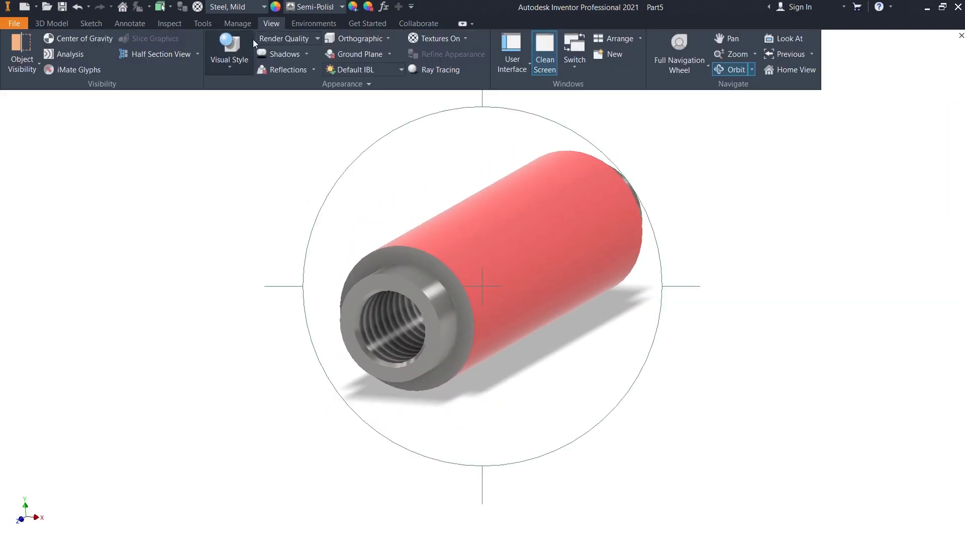
click(280, 37)
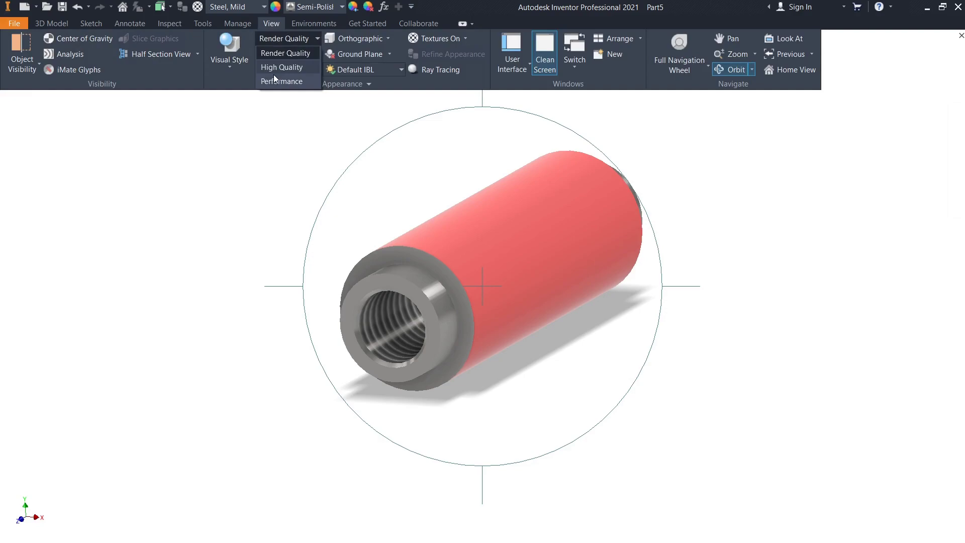
click(269, 71)
mouse_move(619, 283)
mouse_down()
mouse_move(510, 261)
mouse_move(456, 282)
mouse_move(441, 329)
mouse_move(460, 352)
mouse_up()
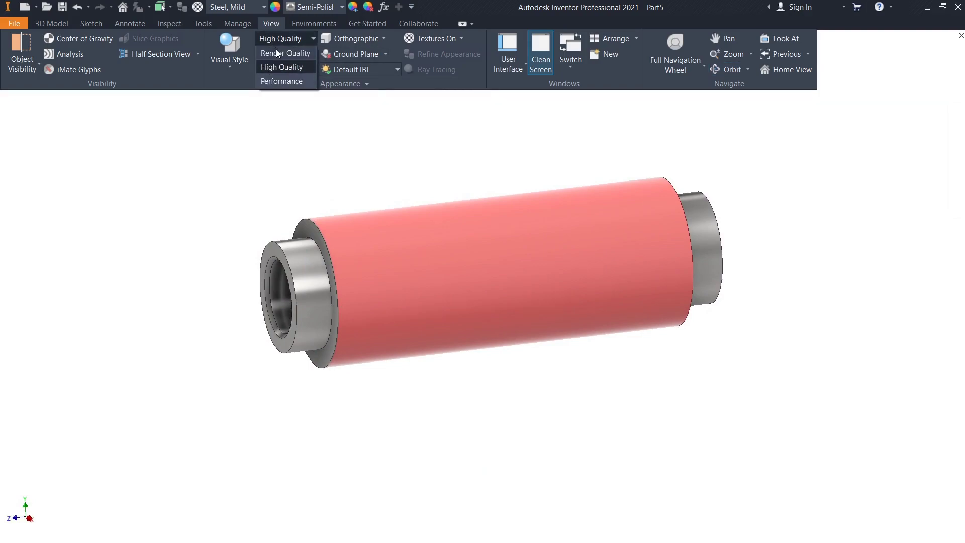
Set Render Quality with shadows, the Realistic visual style and Perspective projection
click(276, 52)
click(239, 64)
click(241, 96)
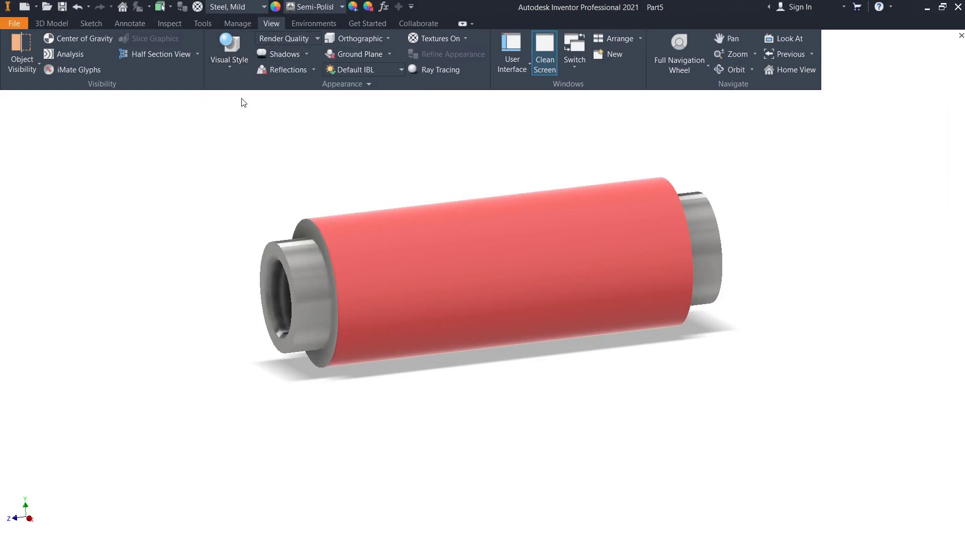
key(ctrl+0)
click(276, 26)
click(370, 40)
click(353, 75)
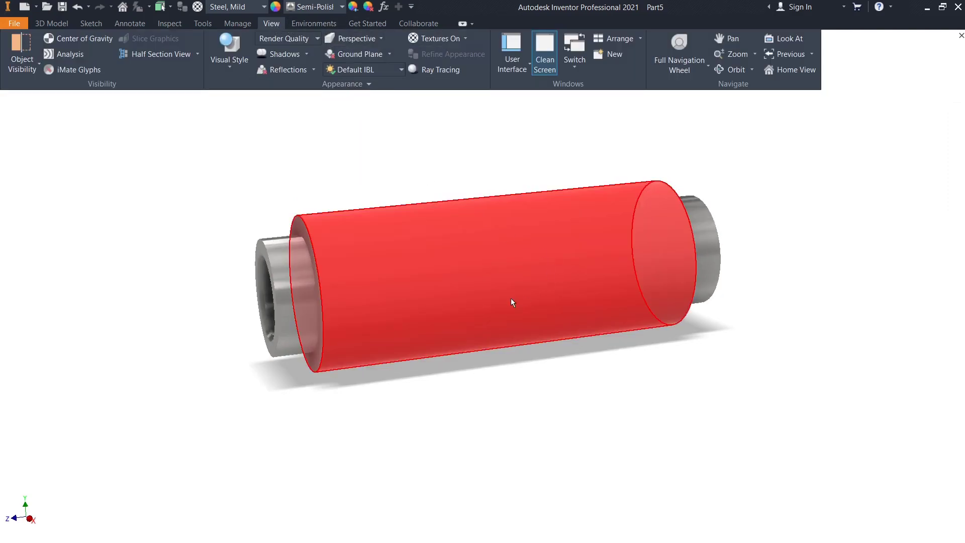
Orbit to inspect the threaded end from several sides, then return to the Home isometric view
shift+middle_drag(484, 305, 524, 322)
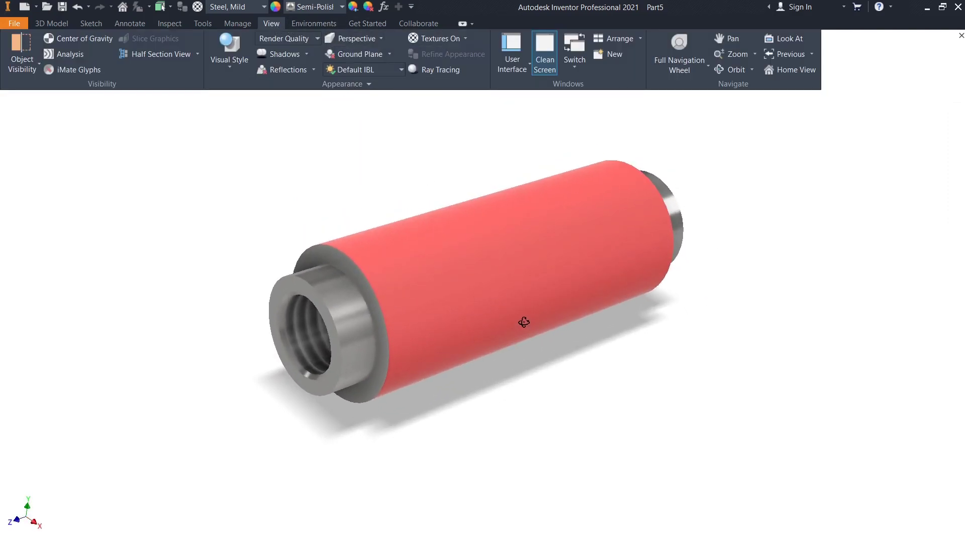
mouse_move(346, 319)
shift+middle_down()
mouse_move(448, 293)
mouse_move(508, 300)
mouse_move(523, 286)
mouse_move(499, 237)
mouse_move(442, 190)
mouse_move(433, 159)
mouse_move(452, 146)
shift+middle_up()
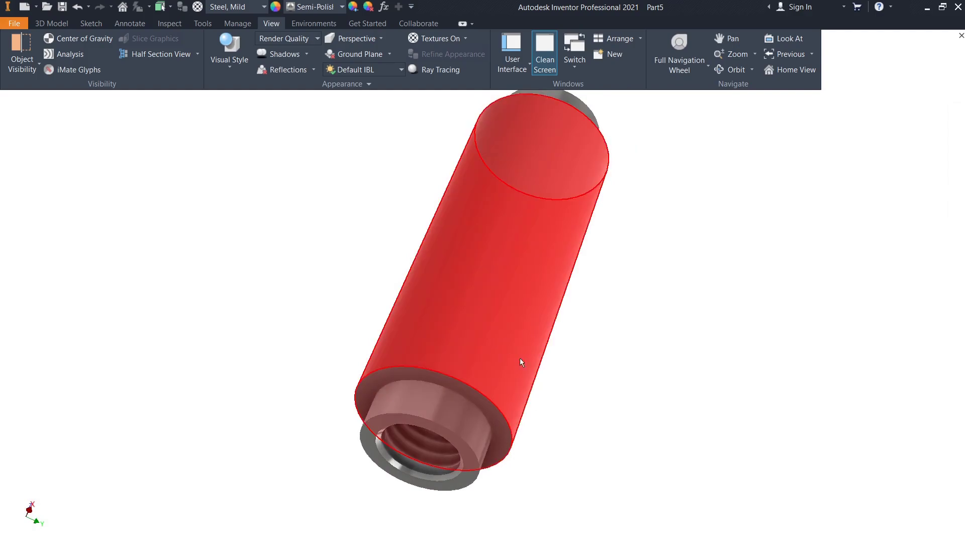
mouse_move(501, 330)
shift+middle_down()
mouse_move(495, 254)
mouse_move(463, 239)
mouse_move(431, 250)
mouse_move(431, 308)
mouse_move(482, 338)
mouse_move(578, 358)
mouse_move(635, 390)
mouse_move(683, 454)
mouse_move(719, 446)
mouse_move(642, 405)
mouse_move(549, 437)
mouse_move(518, 465)
mouse_move(538, 424)
mouse_move(487, 351)
mouse_move(517, 371)
mouse_move(453, 314)
mouse_move(485, 352)
mouse_move(416, 271)
mouse_move(346, 242)
mouse_move(278, 255)
mouse_move(271, 265)
mouse_move(377, 271)
mouse_move(384, 322)
mouse_move(295, 329)
shift+middle_up()
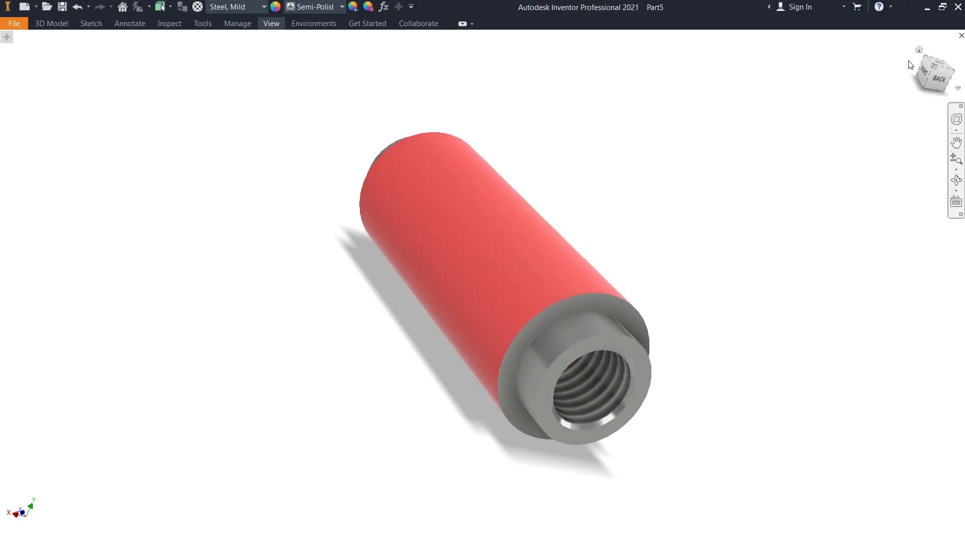
click(919, 51)
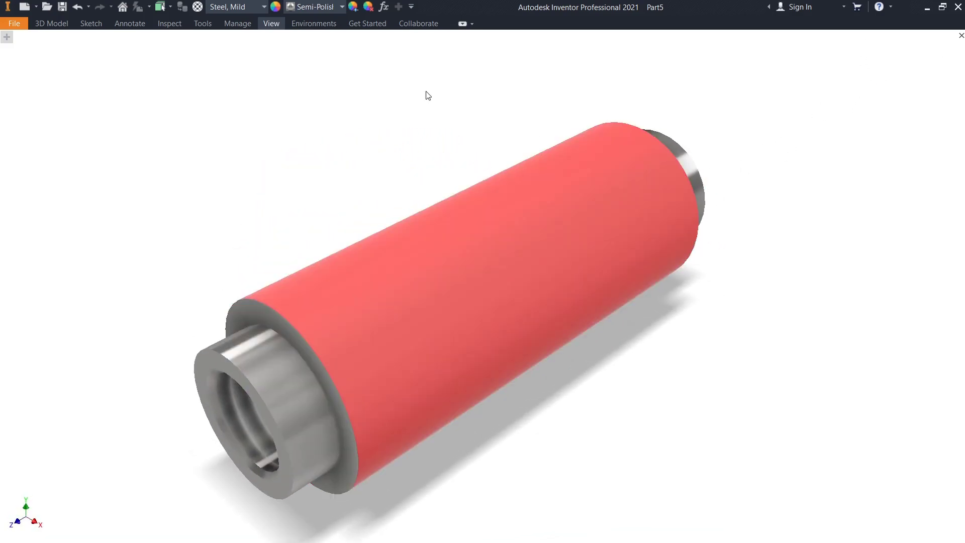
Apply the Realistic visual style to the threaded sleeve and zoom in closer
click(267, 24)
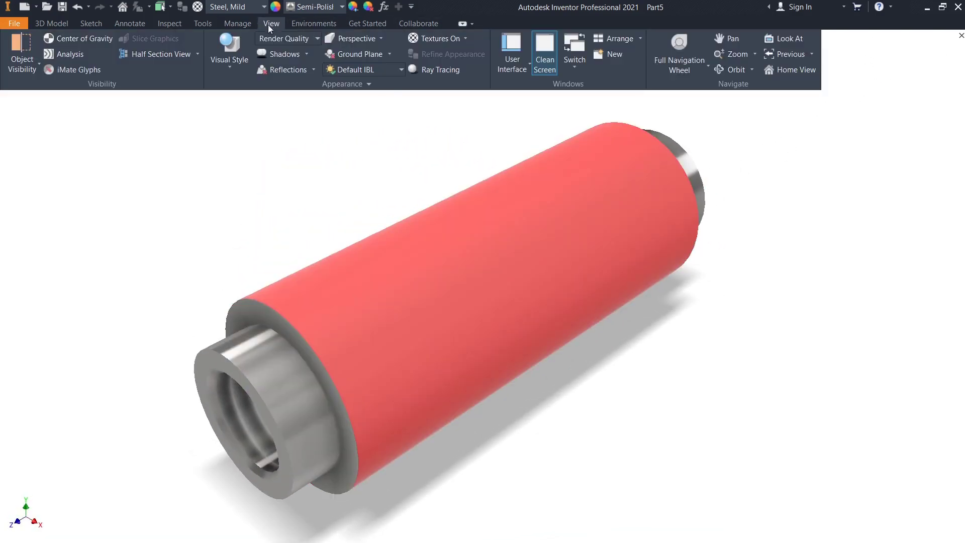
click(224, 73)
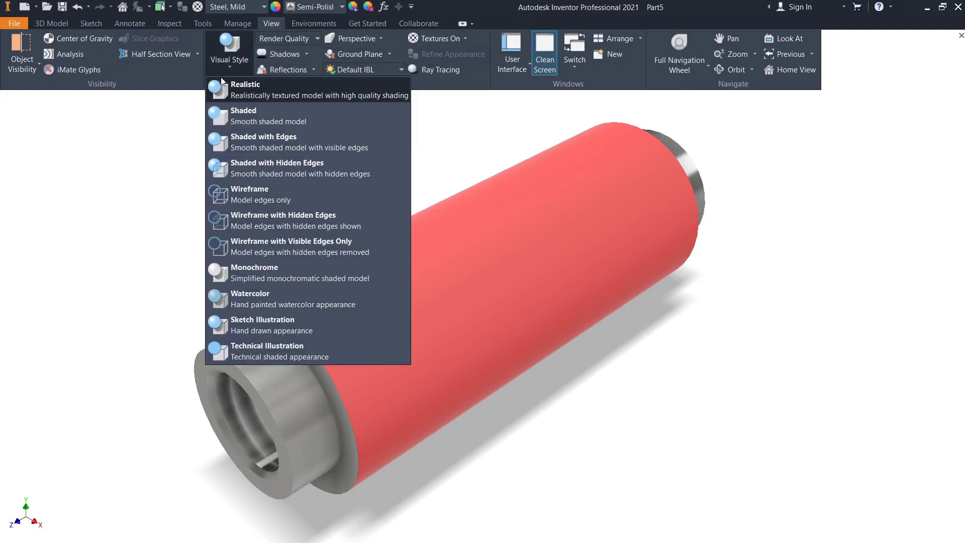
click(224, 135)
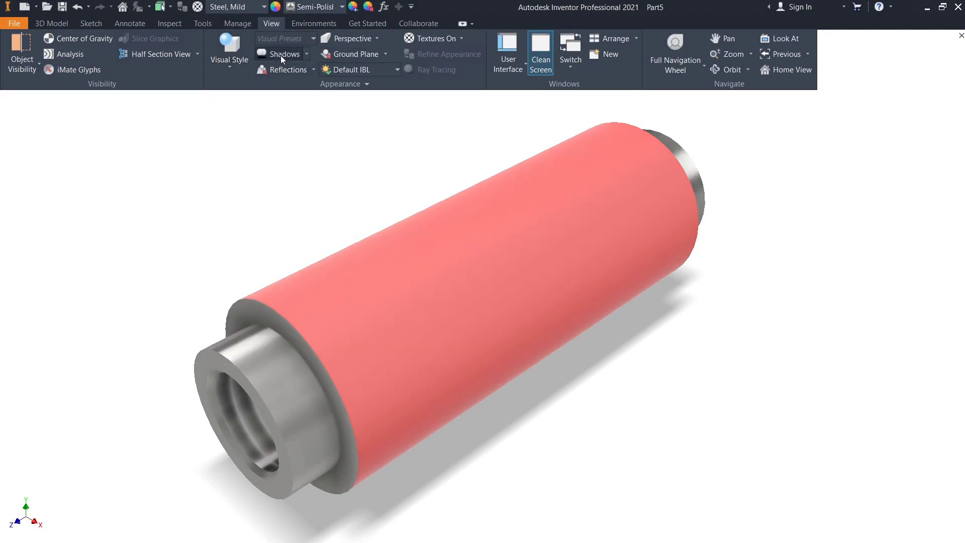
scroll(361, 249, up, 3)
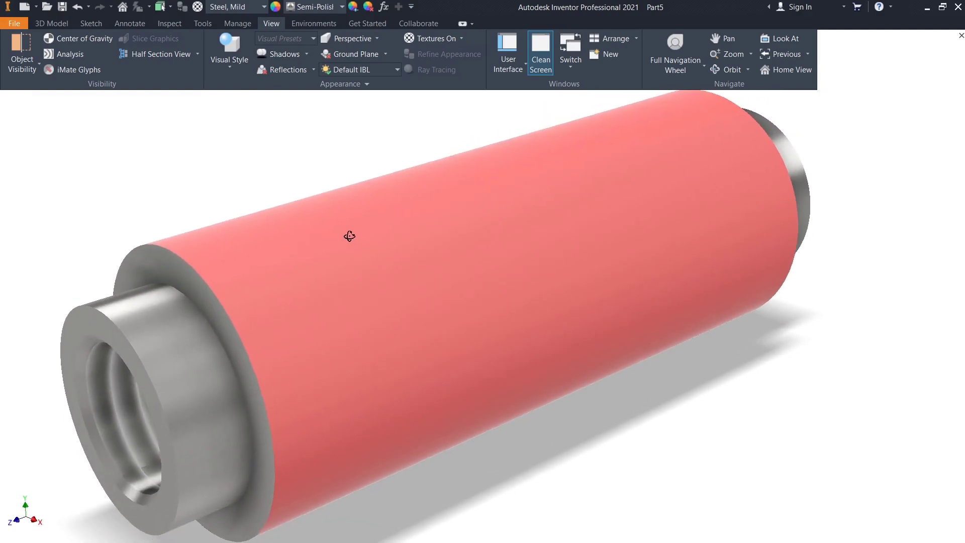